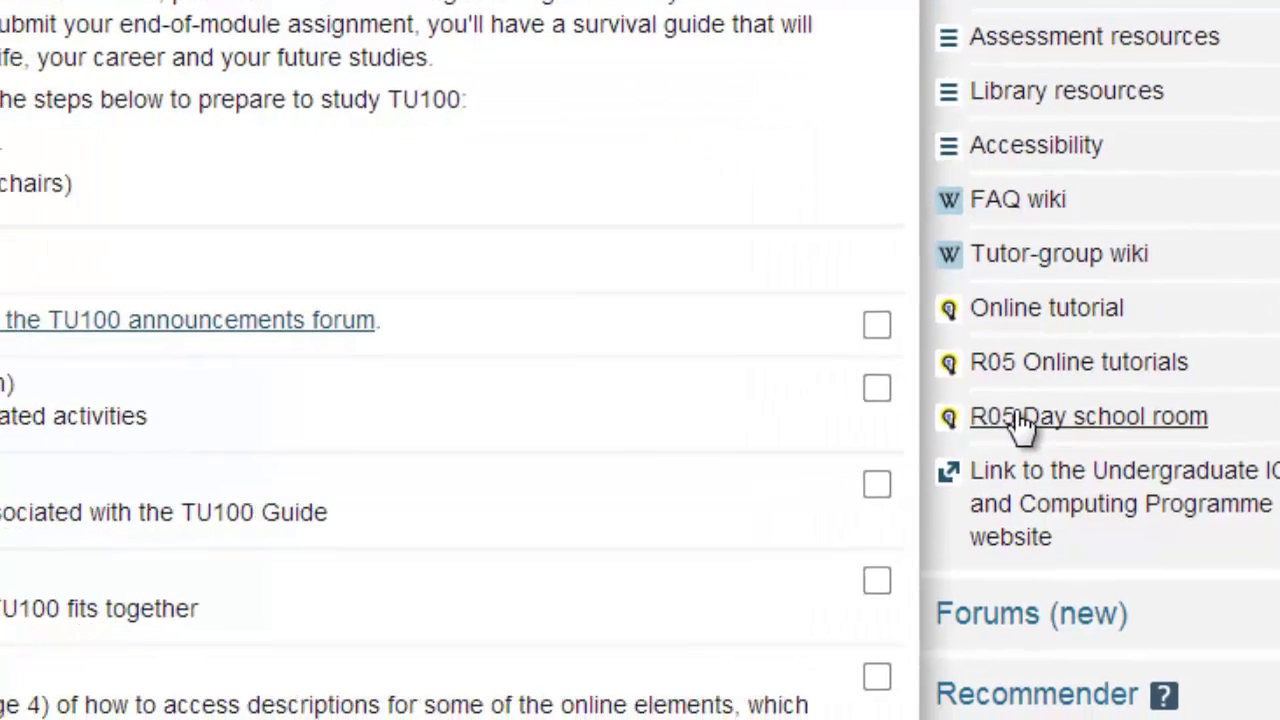
Join the R05 Day school room meeting by keeping the downloaded session (1).jnlp file and running the Elluminate Live! application.
left_click(900, 428)
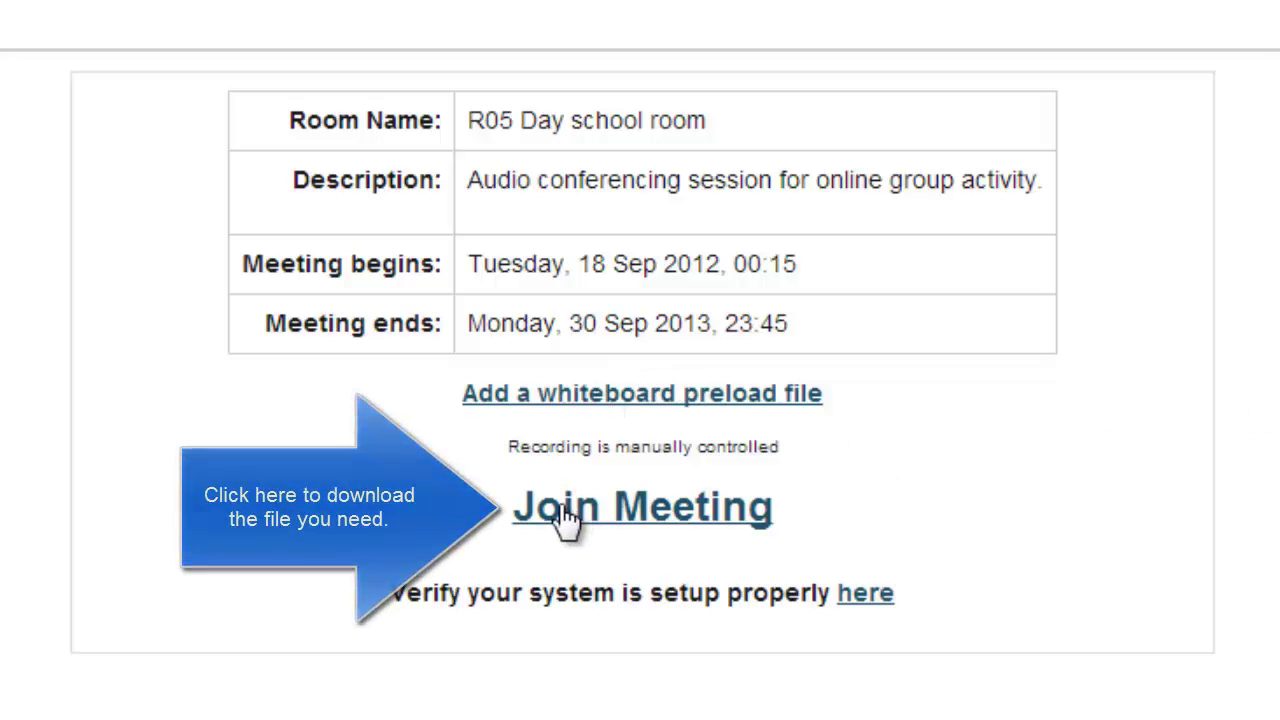
left_click(600, 508)
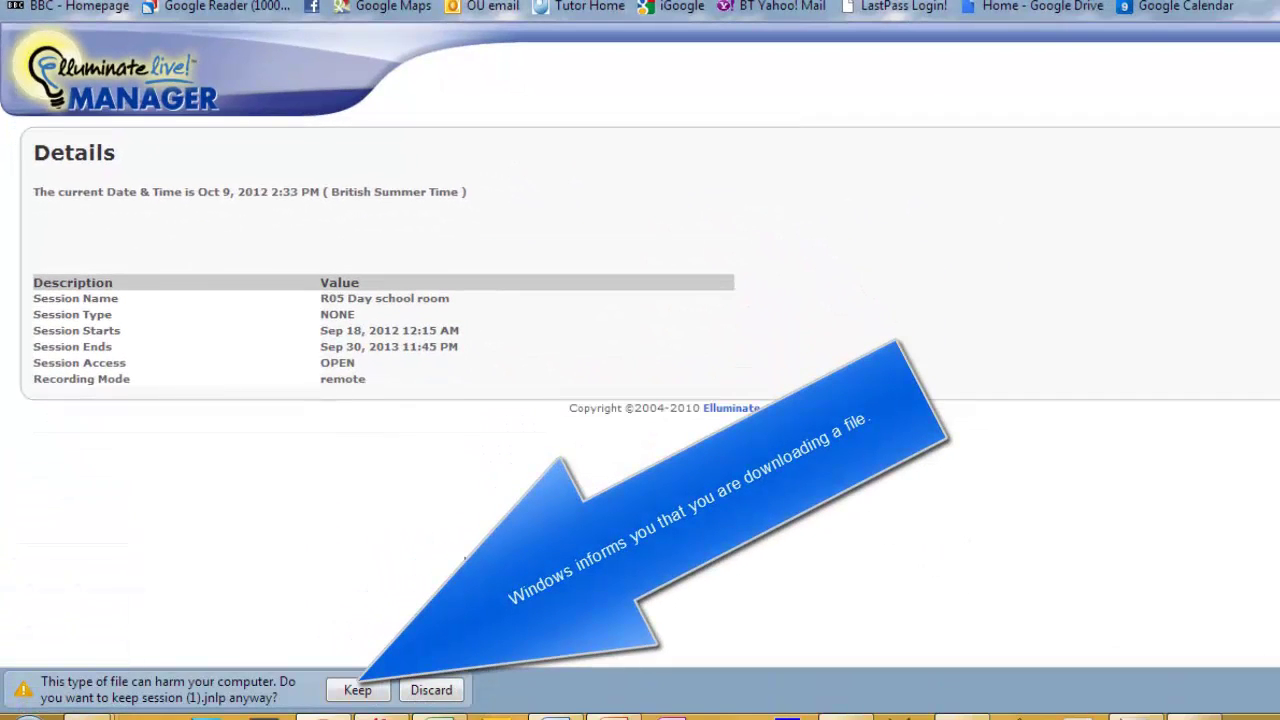
left_click(357, 689)
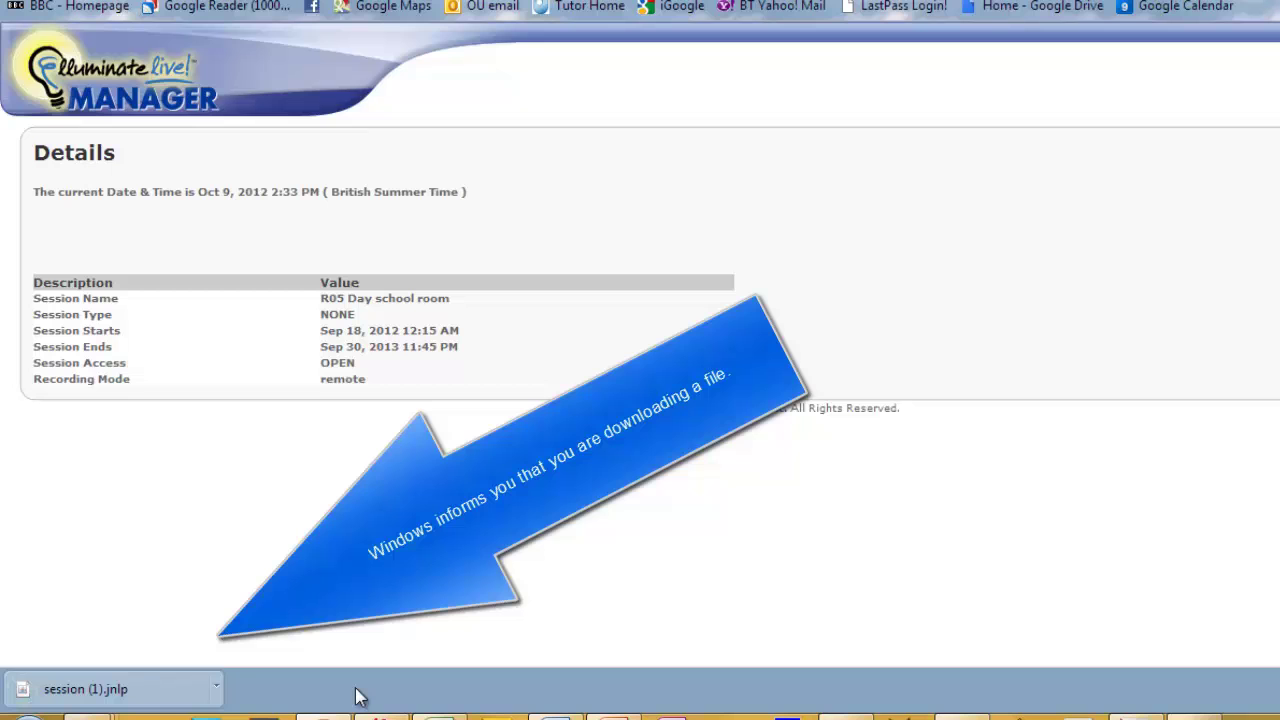
left_click(90, 694)
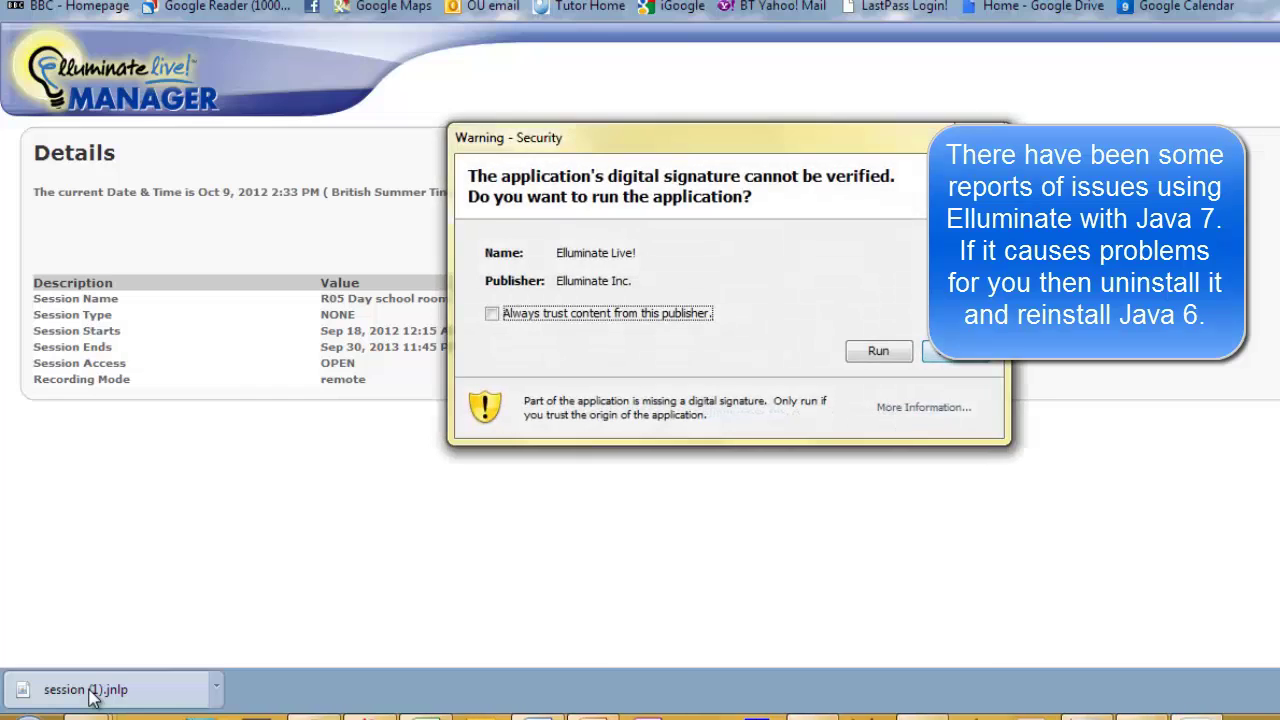
left_click(878, 354)
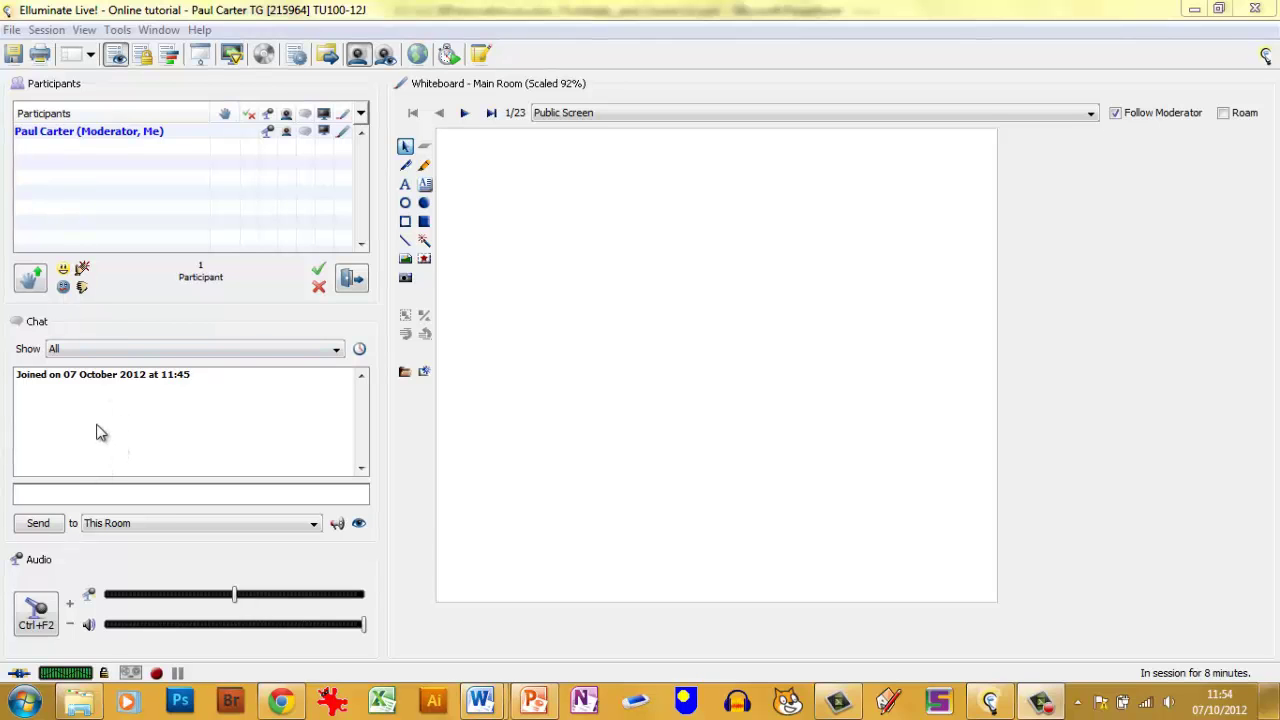
Send the chat message "Hello all" to This Room and view the other recipient options without choosing one.
left_click(72, 494)
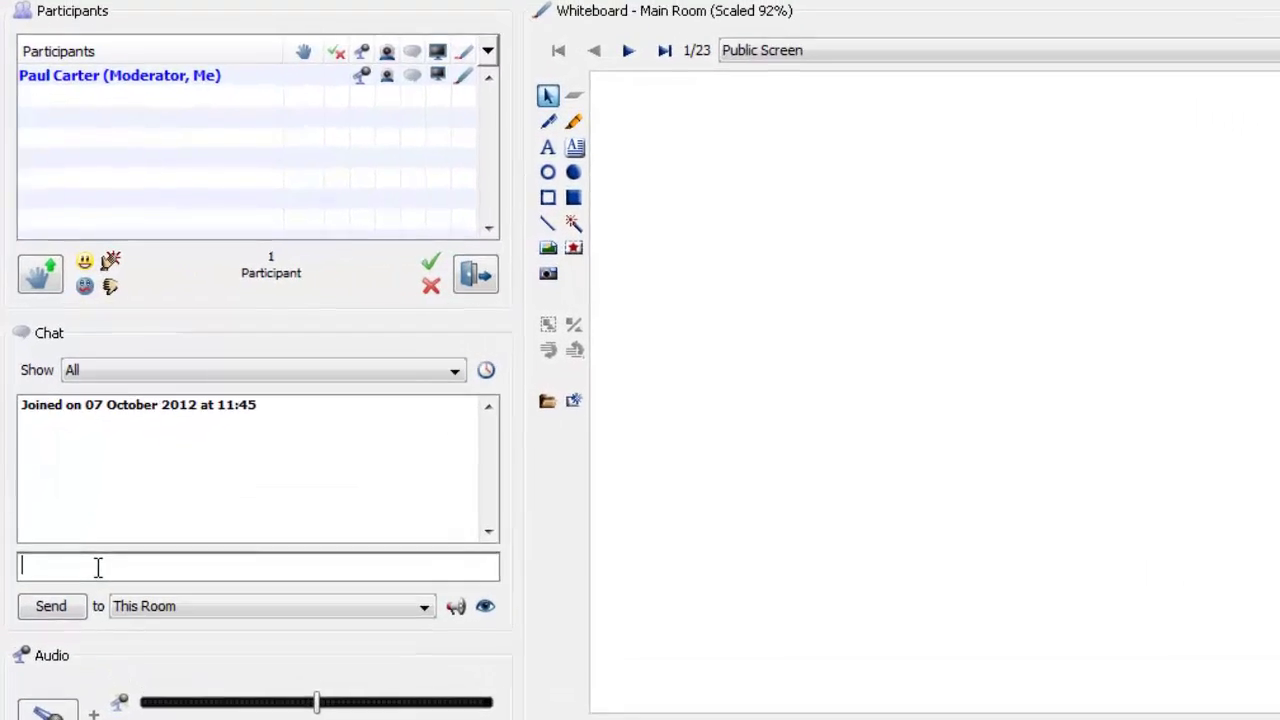
type("Hello all")
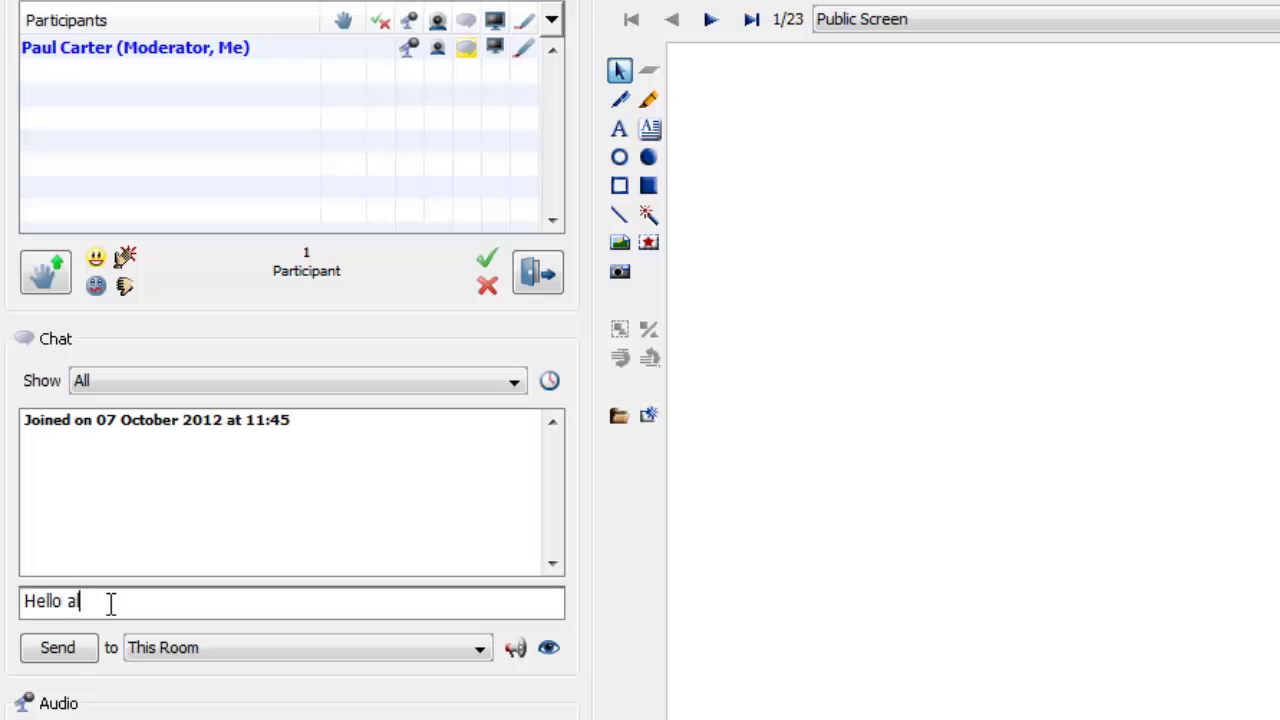
left_click(62, 648)
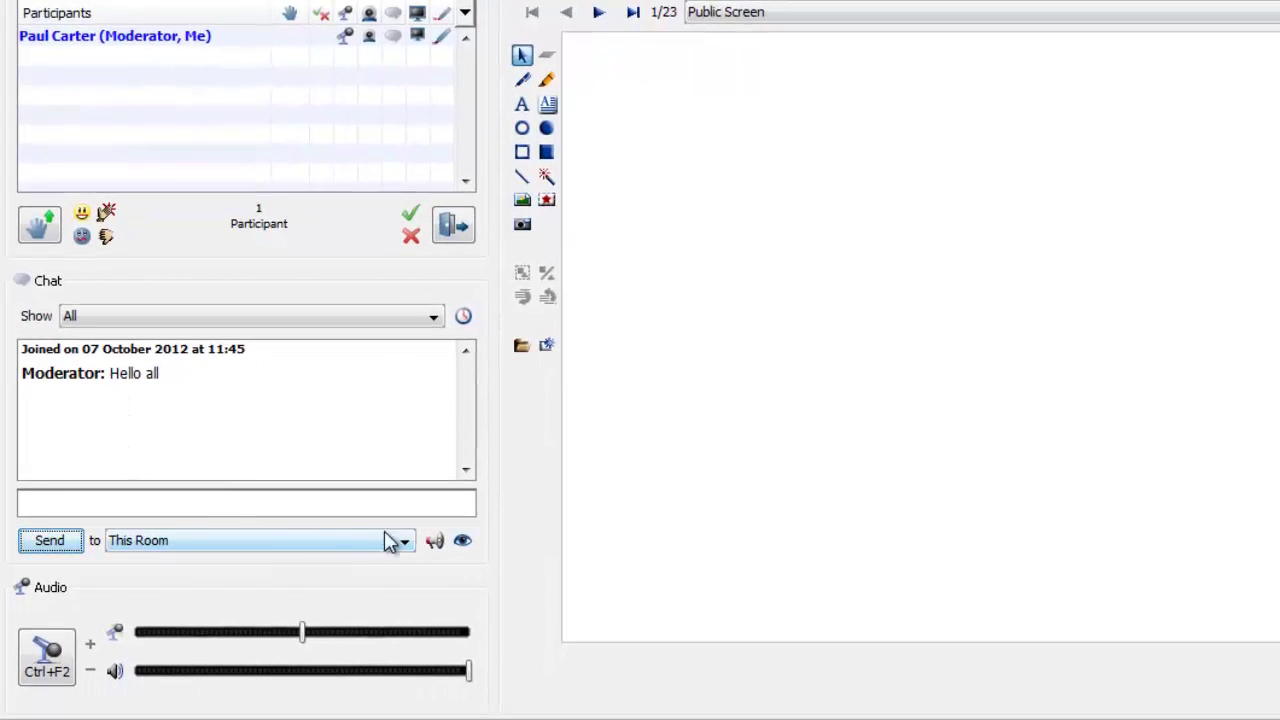
left_click(404, 545)
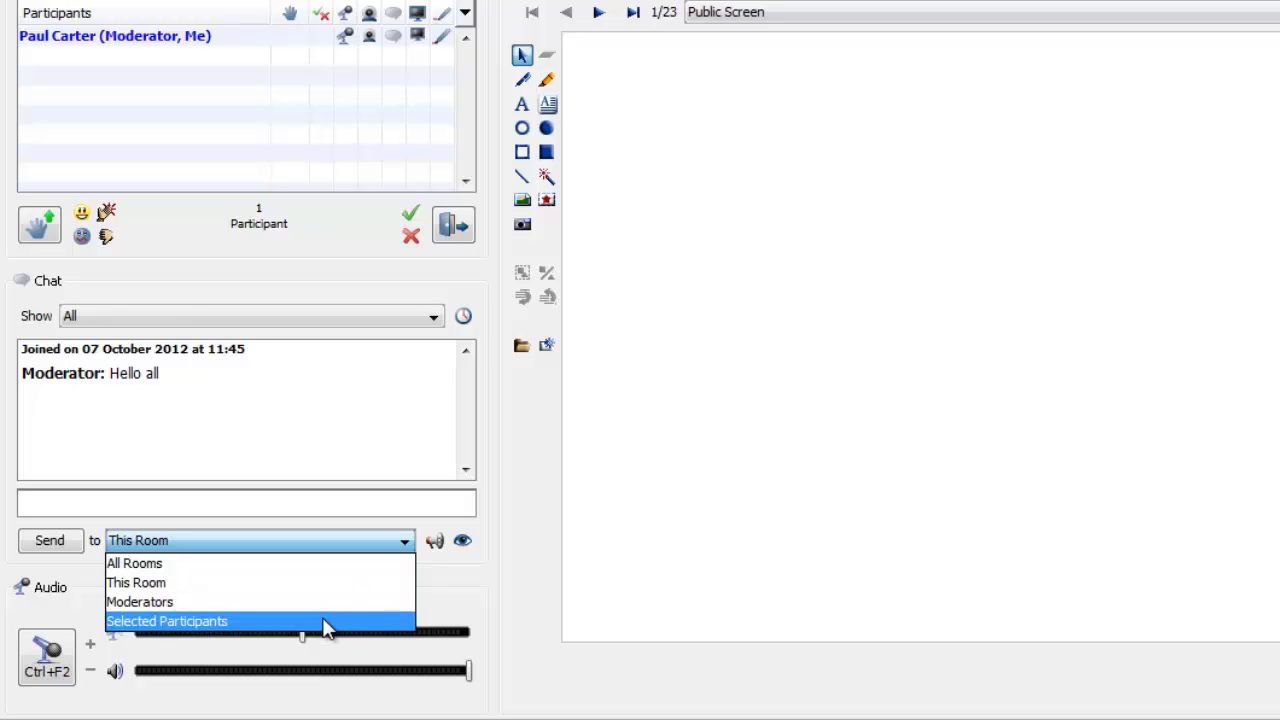
left_click(343, 451)
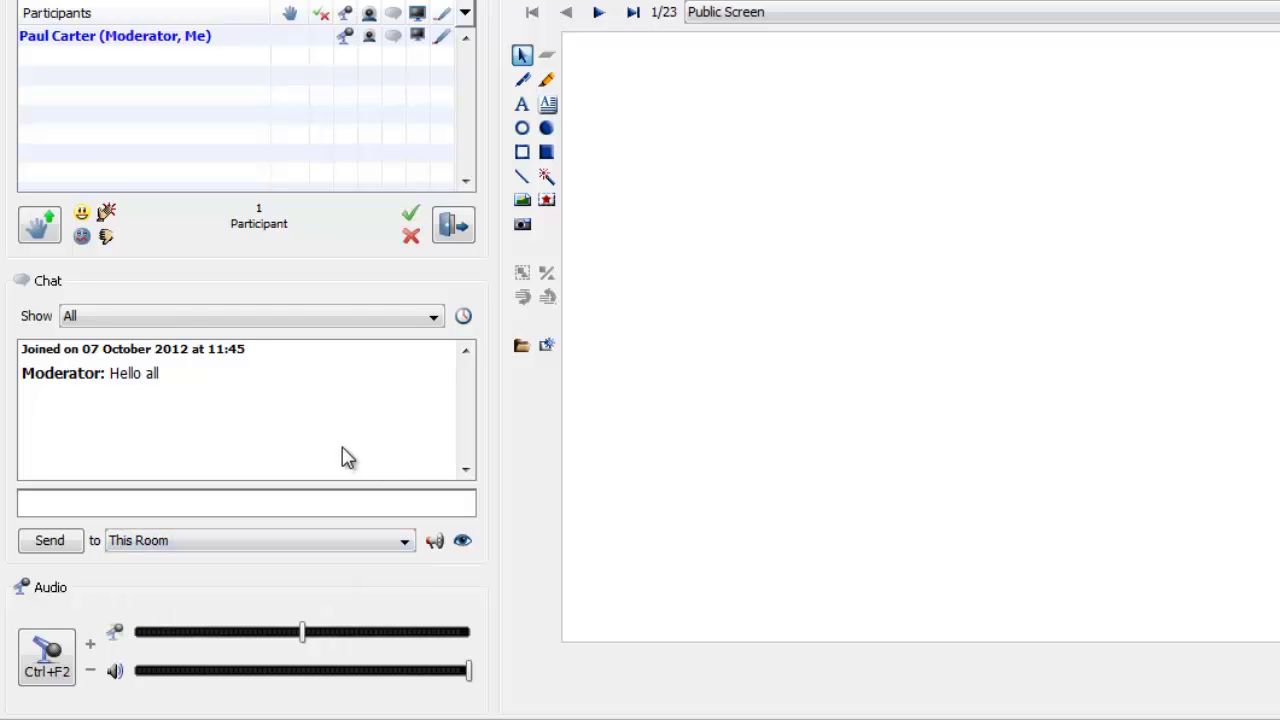
Raise a hand and respond with the green tick, changing the response to the red cross.
left_click(36, 232)
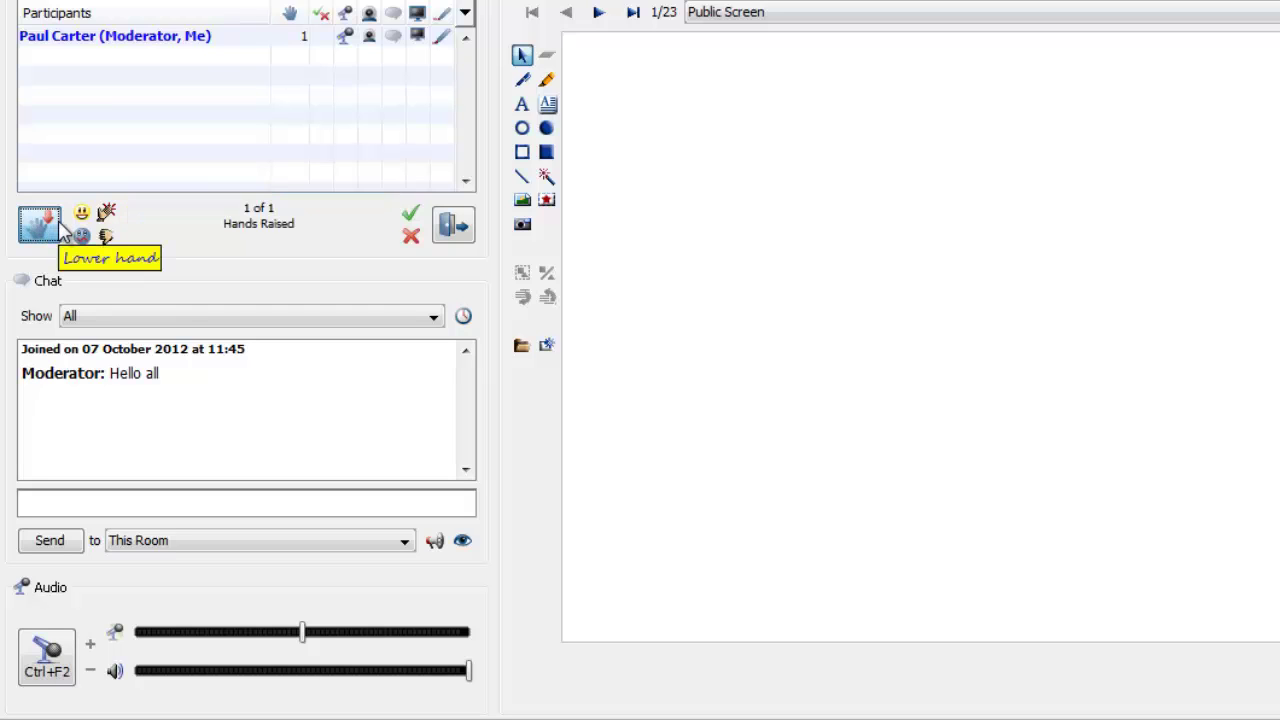
left_click(411, 214)
left_click(412, 238)
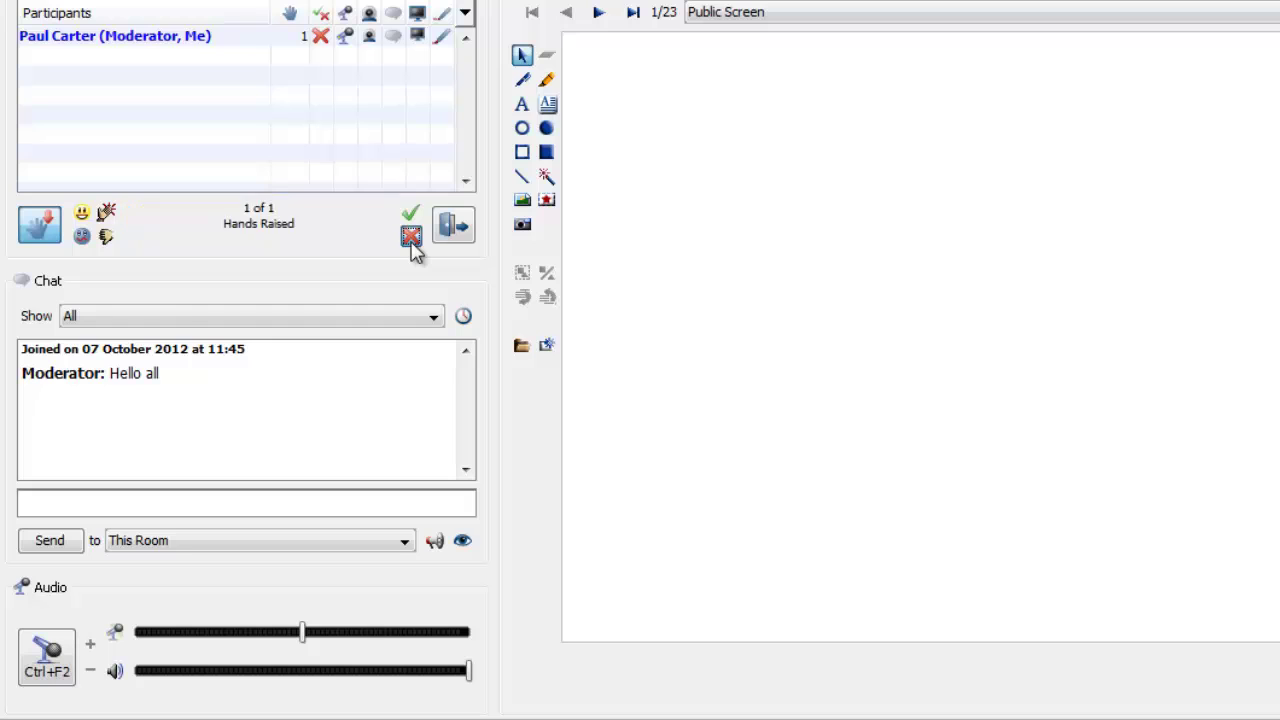
Lower the raised hand and try the emoticon reactions below the participants list.
left_click(87, 220)
left_click(50, 236)
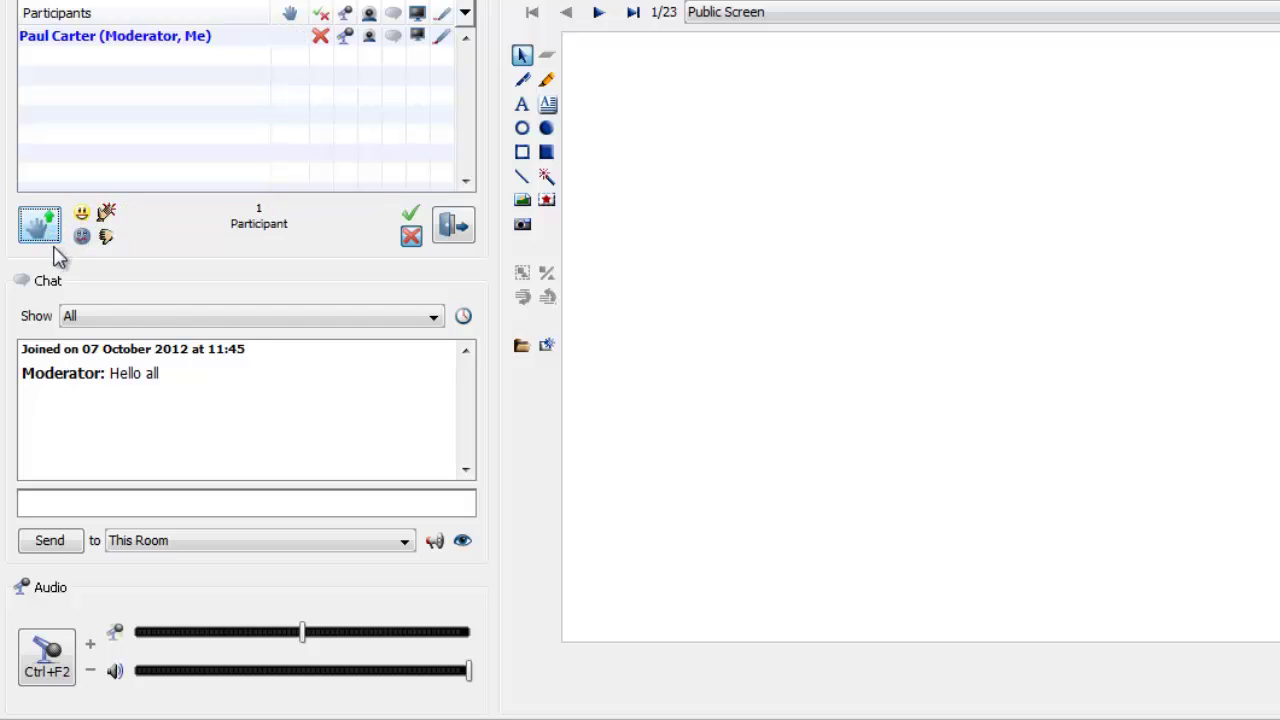
left_click(87, 240)
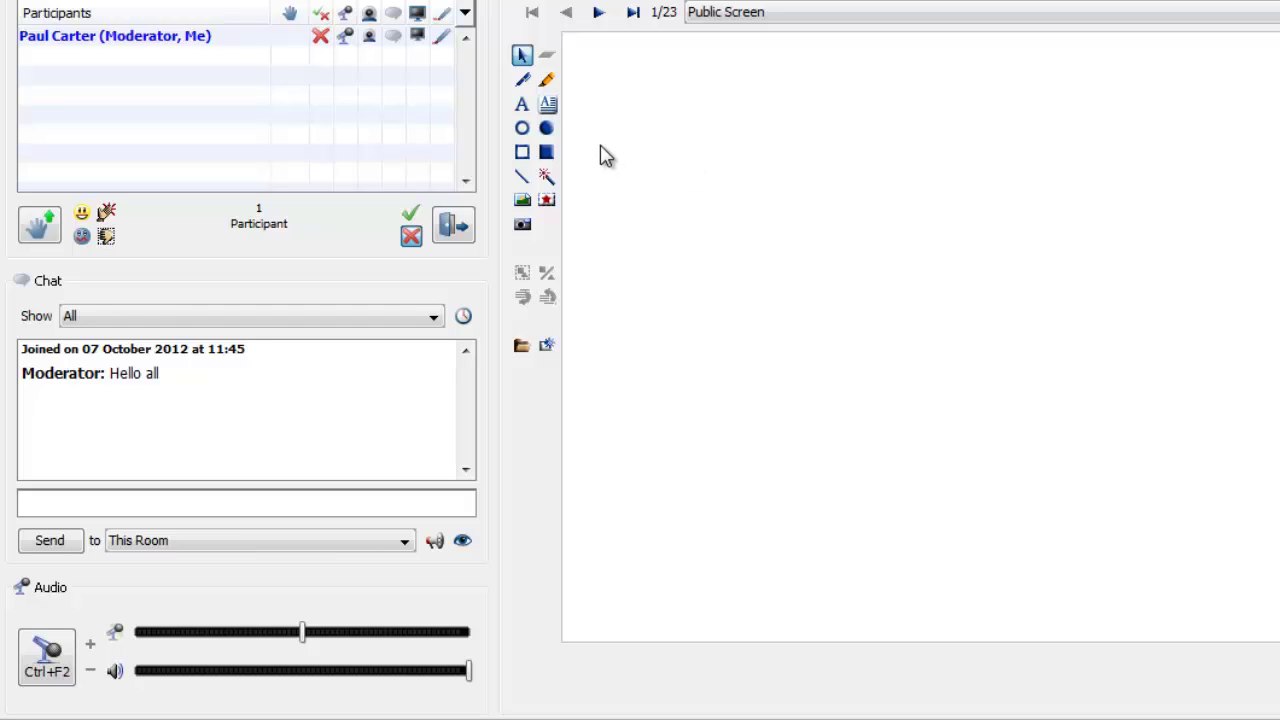
Draw a wavy black freehand line near the whiteboard's upper edge and a cyan one below it with the Pen tool.
left_click(522, 80)
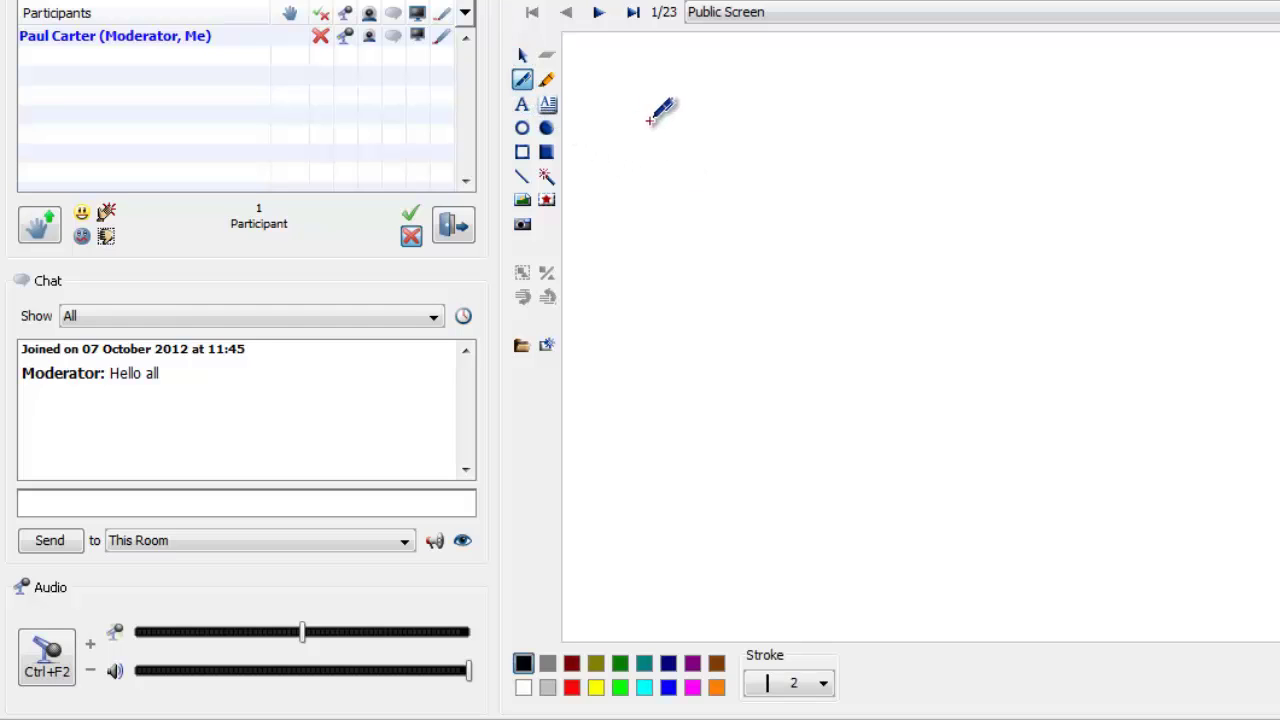
mouse_move(650, 120)
left_mouse_down()
mouse_move(690, 136)
mouse_move(837, 112)
left_mouse_up()
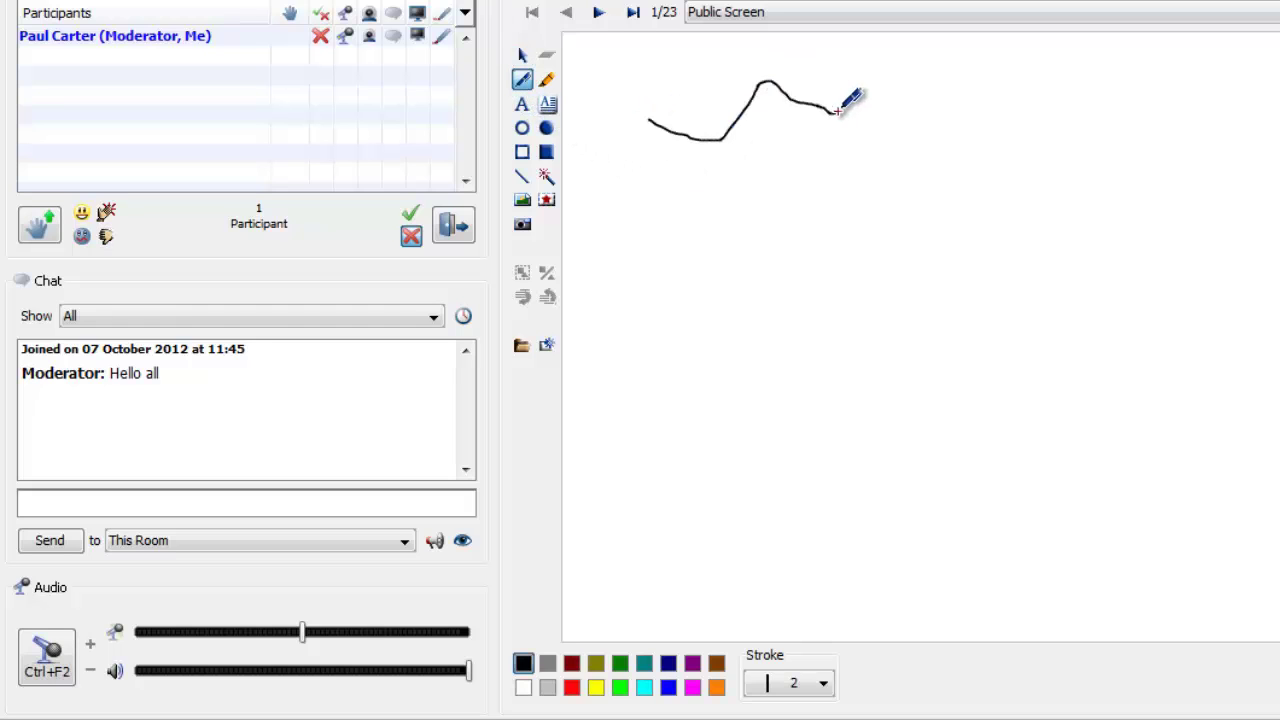
left_click(644, 688)
left_click_drag(741, 258, 862, 152)
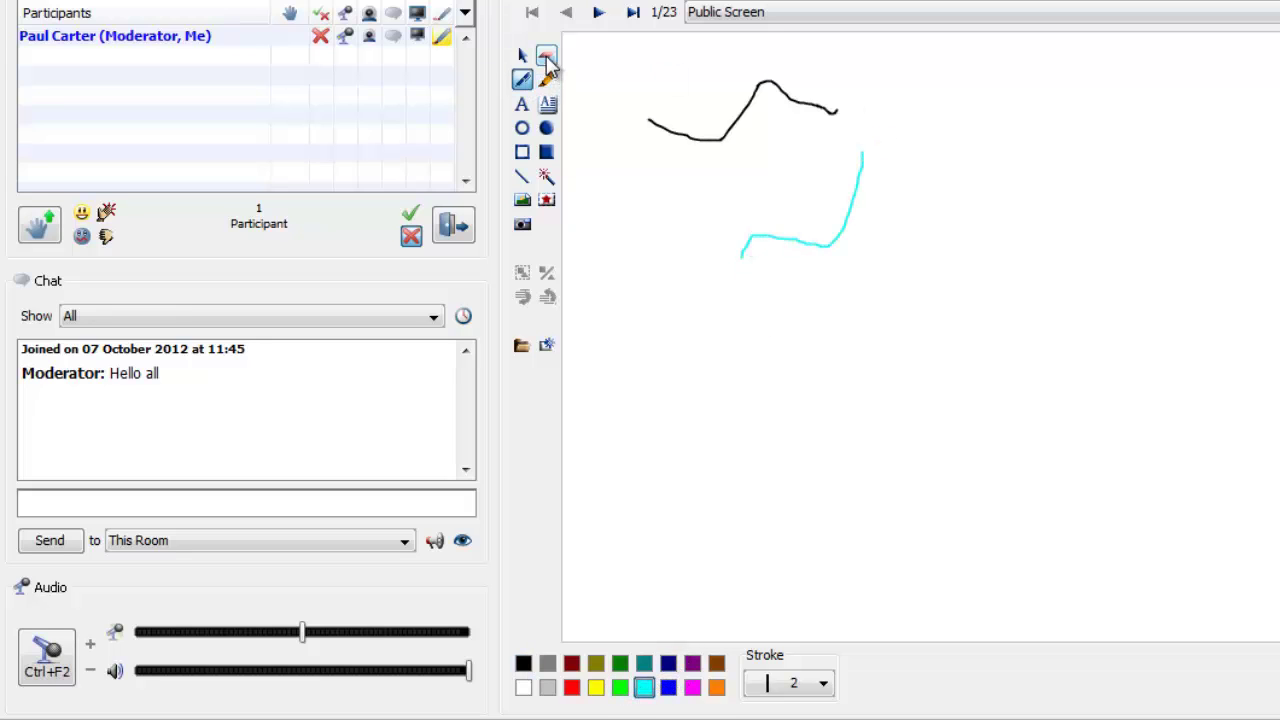
View the erase-all options without erasing anything, and draw a yellow highlighter stroke around the freehand lines.
left_click(546, 55)
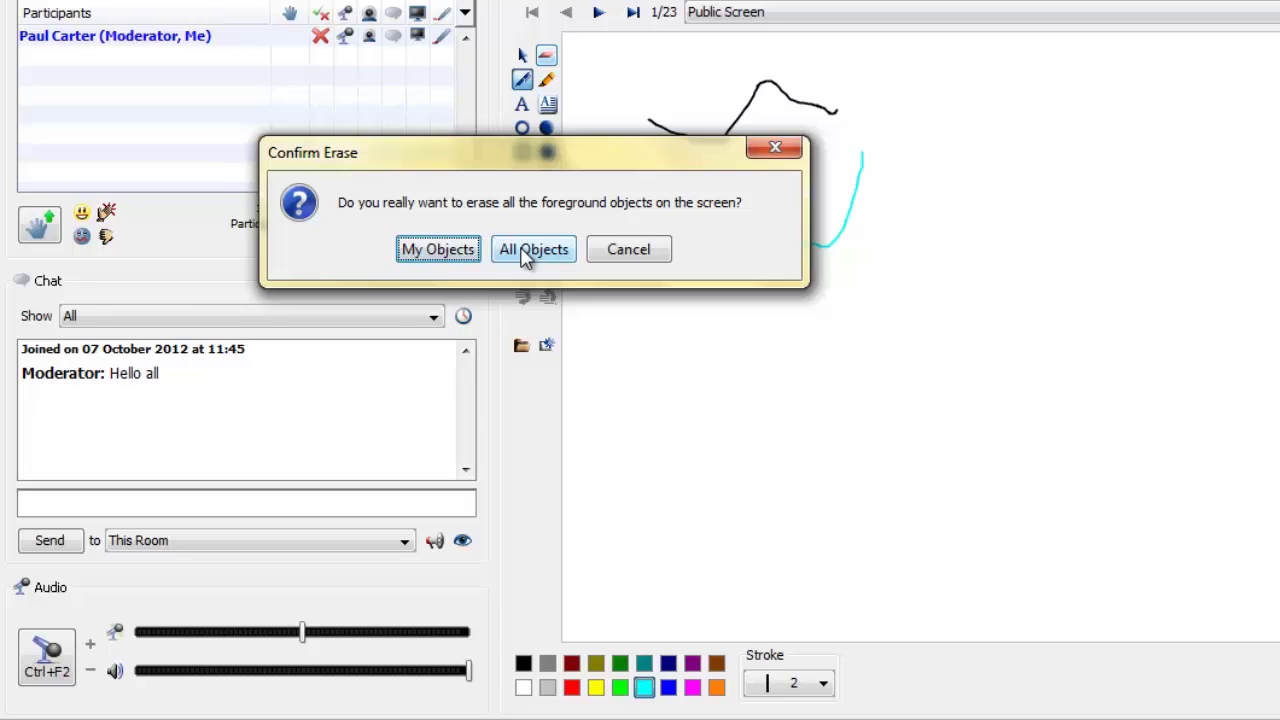
key("Escape")
left_click(546, 79)
mouse_move(652, 124)
left_mouse_down()
mouse_move(665, 242)
mouse_move(835, 218)
mouse_move(820, 145)
mouse_move(857, 230)
mouse_move(818, 255)
mouse_move(738, 233)
left_mouse_up()
Add the single-line label "text" beside the freehand drawings and a text box below it reading "Type in here".
left_click(521, 108)
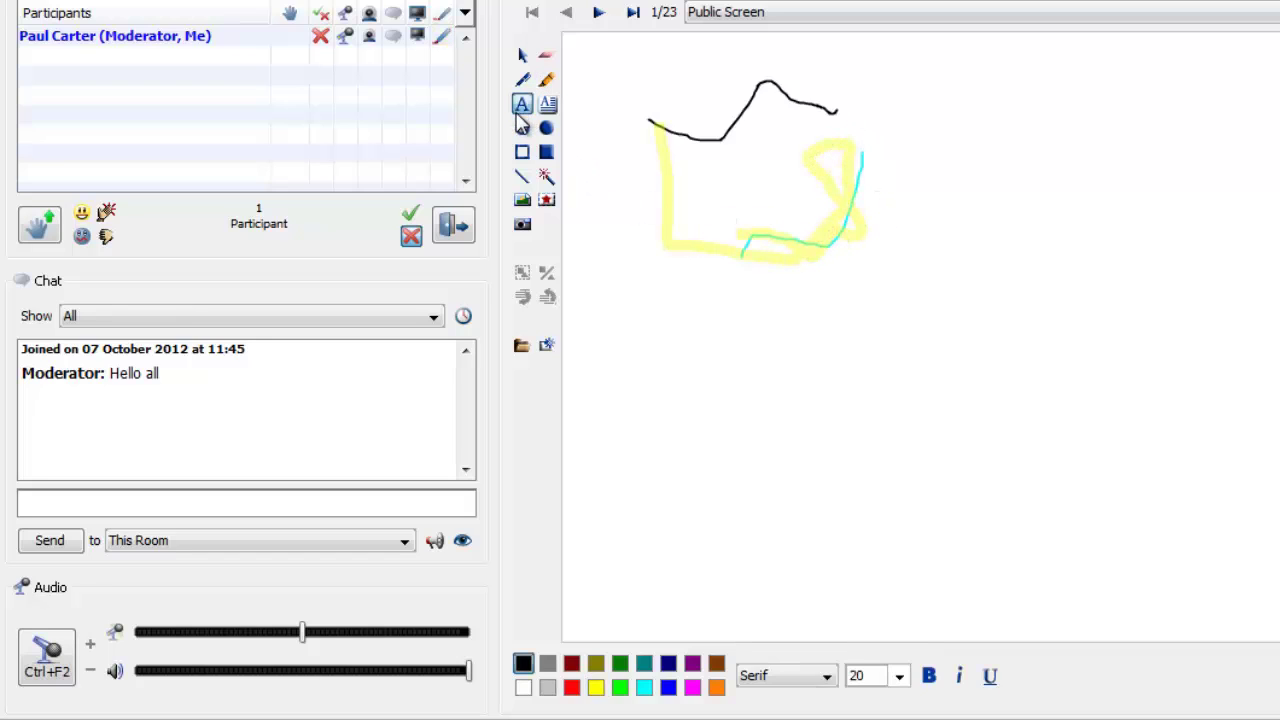
left_click(987, 145)
type("text")
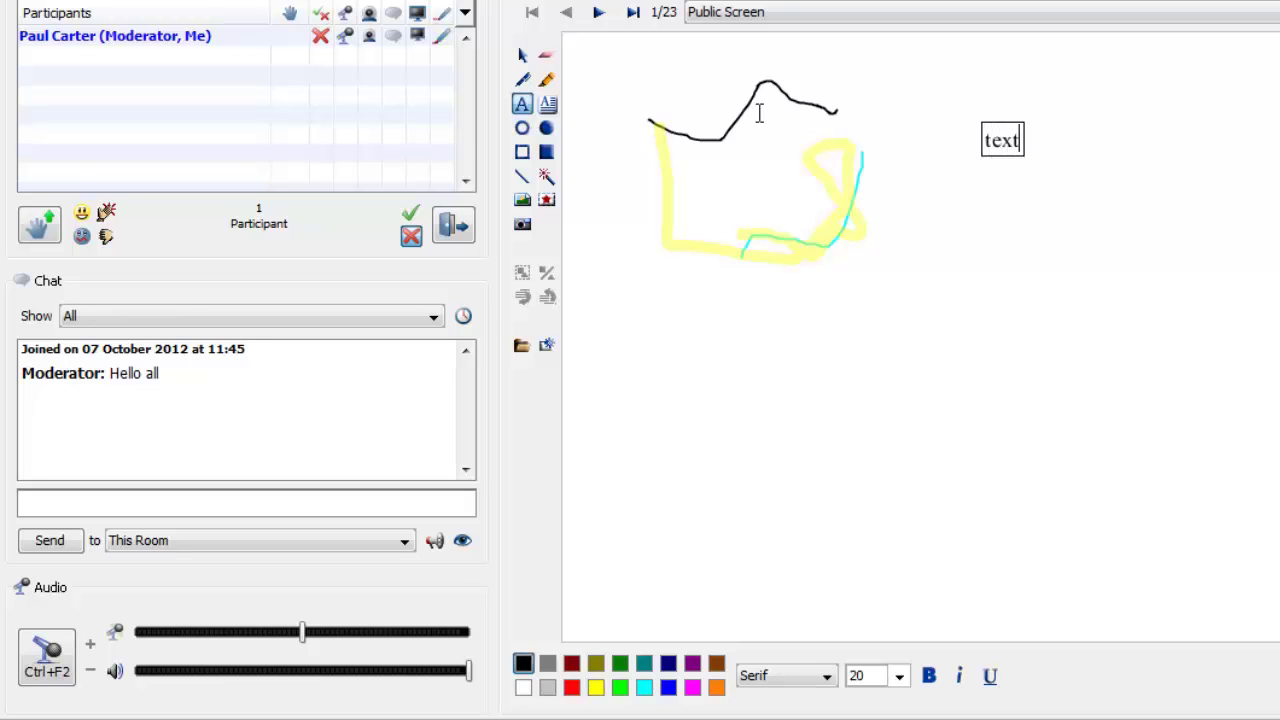
left_click(548, 106)
left_click(957, 288)
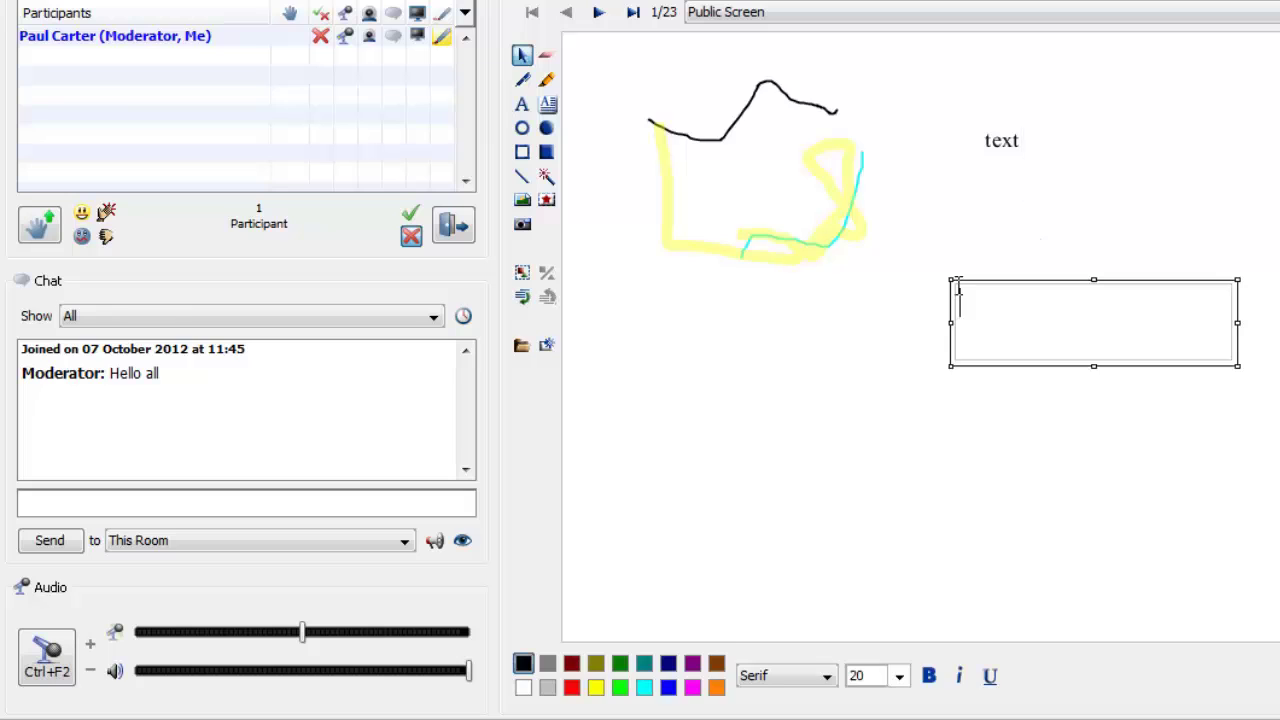
type("Type in")
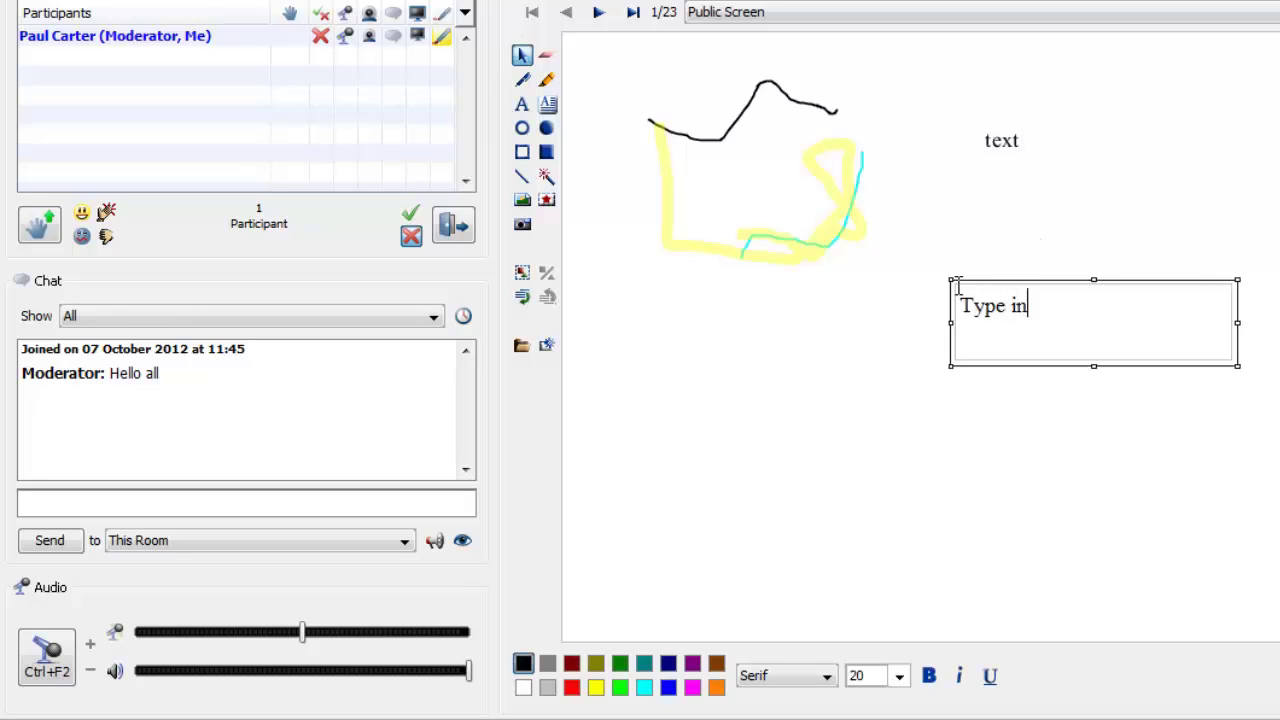
type(" here")
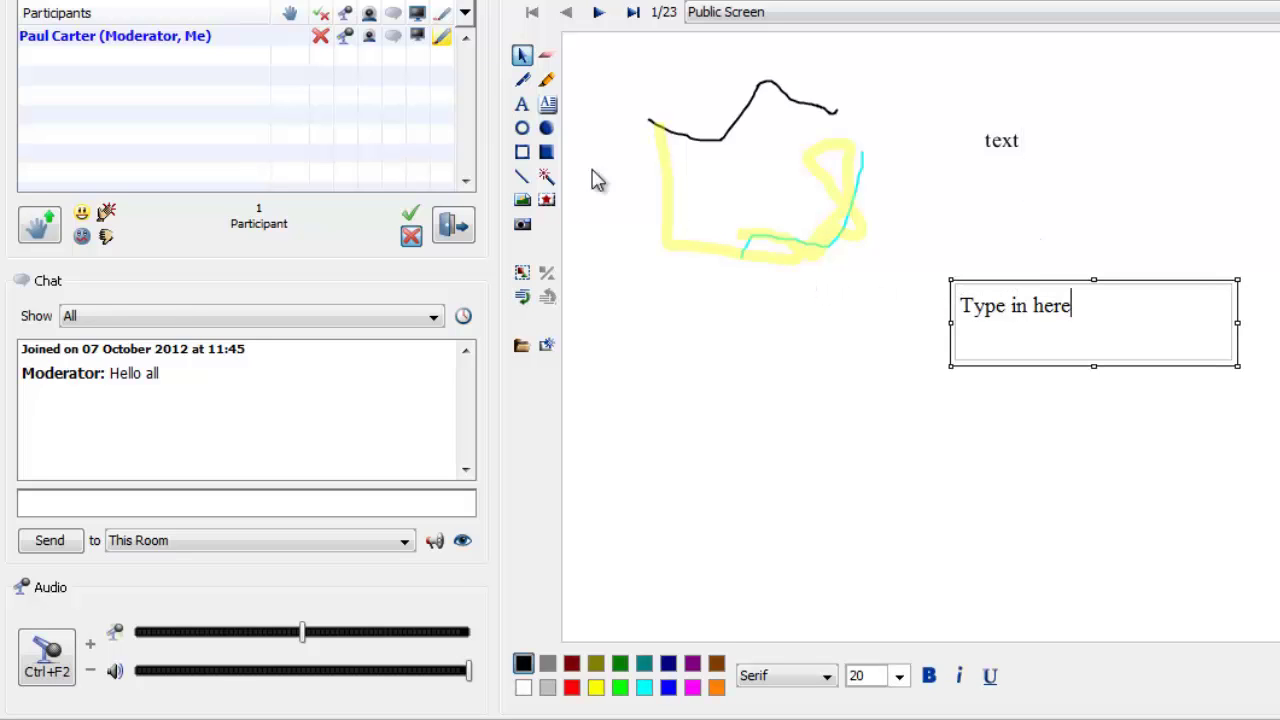
Draw an outlined black ellipse below the freehand lines and a filled black ellipse below the text box.
left_click(522, 128)
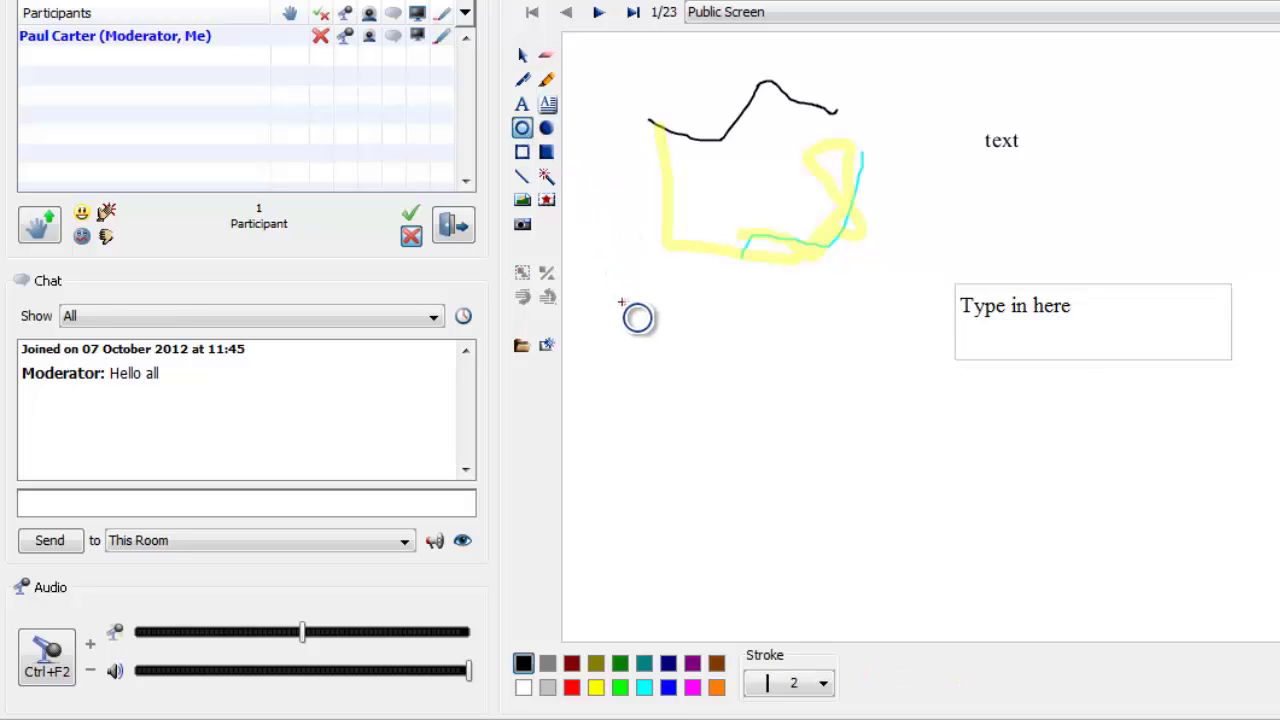
mouse_move(620, 298)
left_mouse_down()
mouse_move(741, 410)
mouse_move(792, 432)
left_mouse_up()
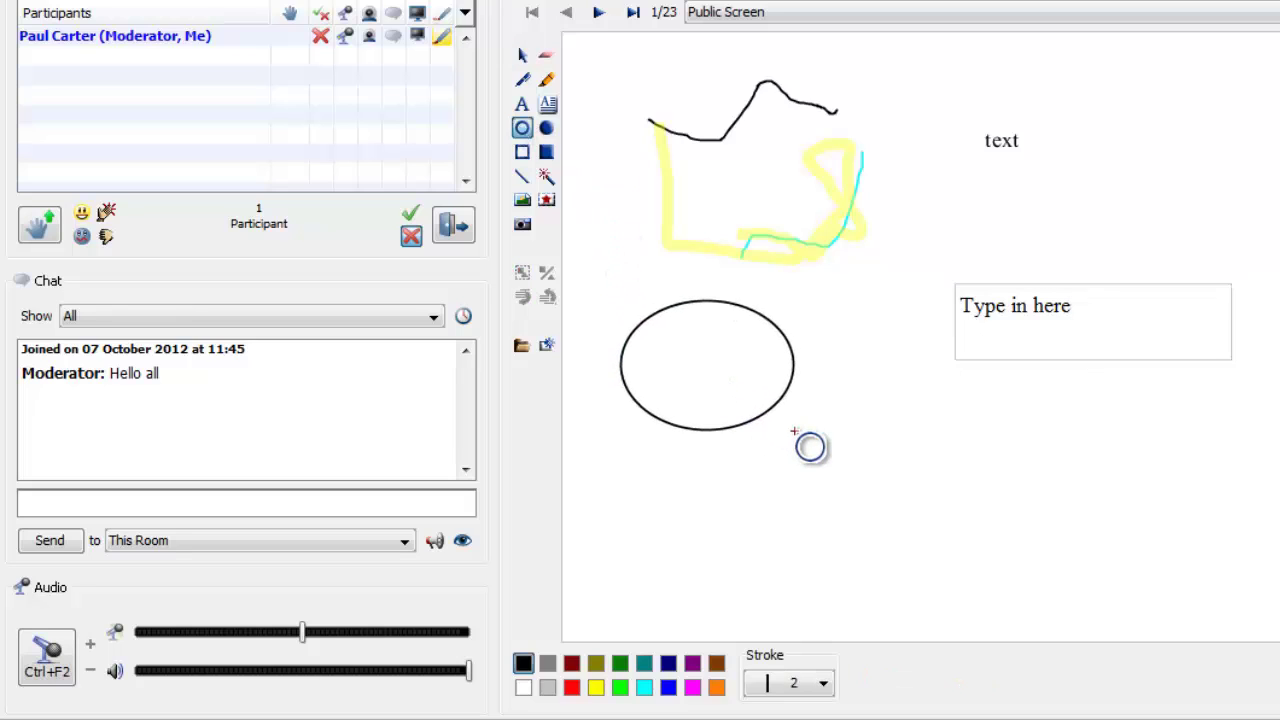
left_click(546, 128)
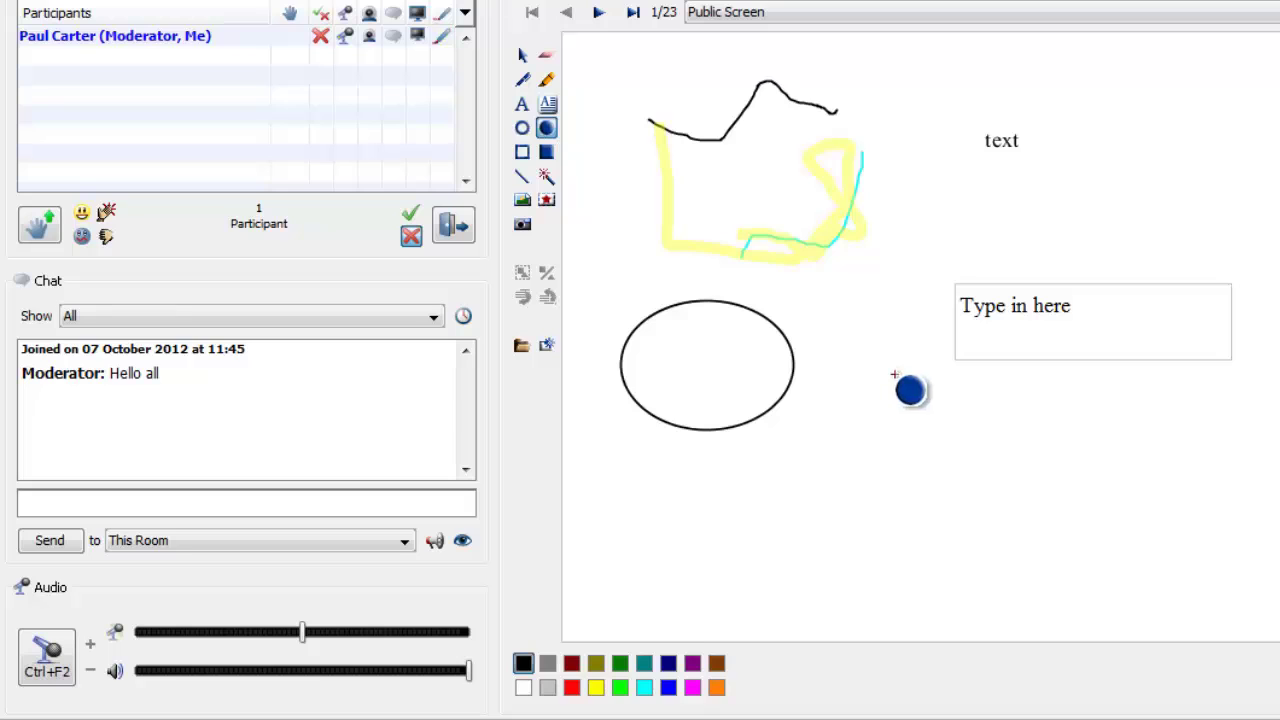
left_click_drag(892, 373, 1041, 505)
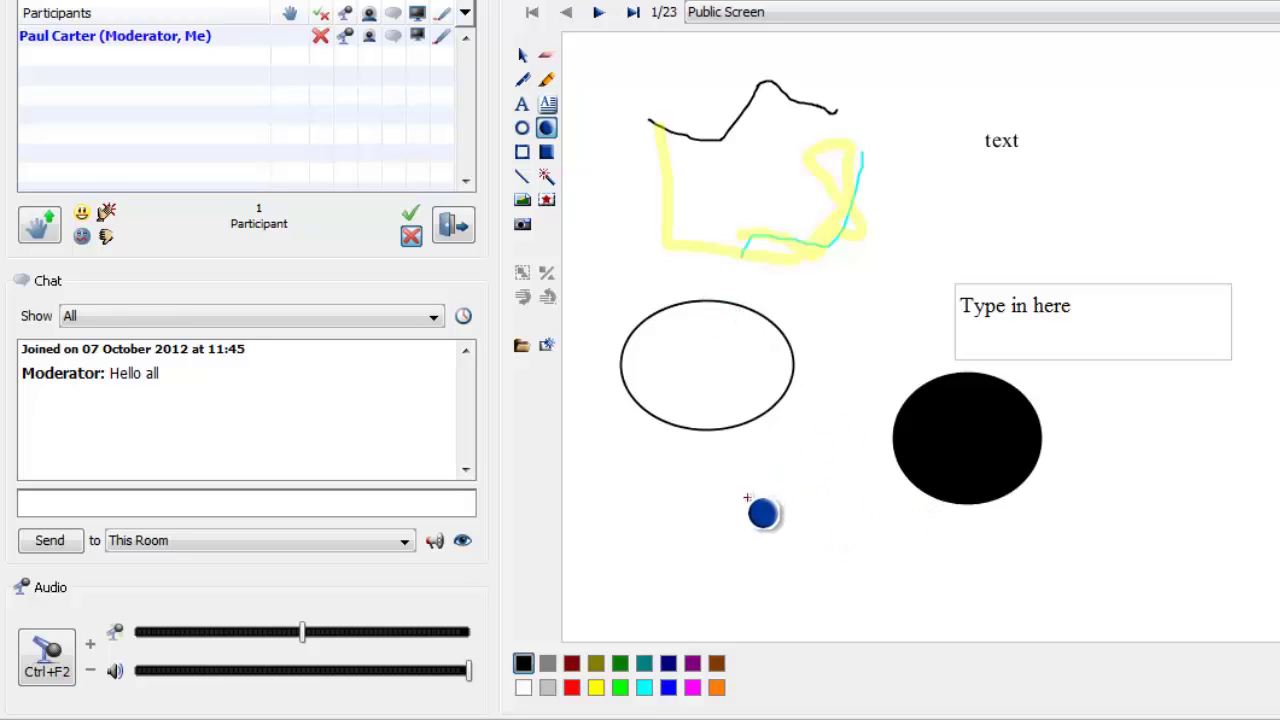
Draw a zigzag of connected straight black lines between the ellipses, and point beside the filled ellipse with the red pointer marker.
left_click(524, 177)
left_click_drag(694, 251, 808, 352)
left_click_drag(808, 352, 955, 345)
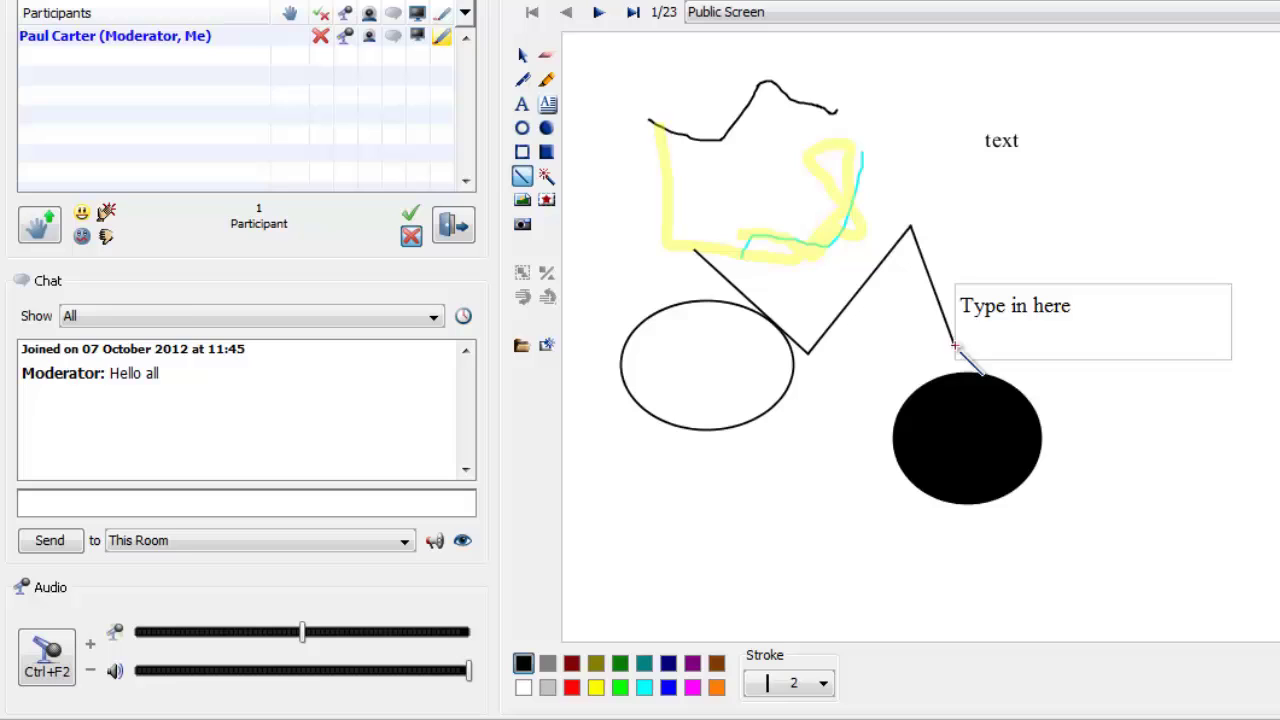
left_click(547, 177)
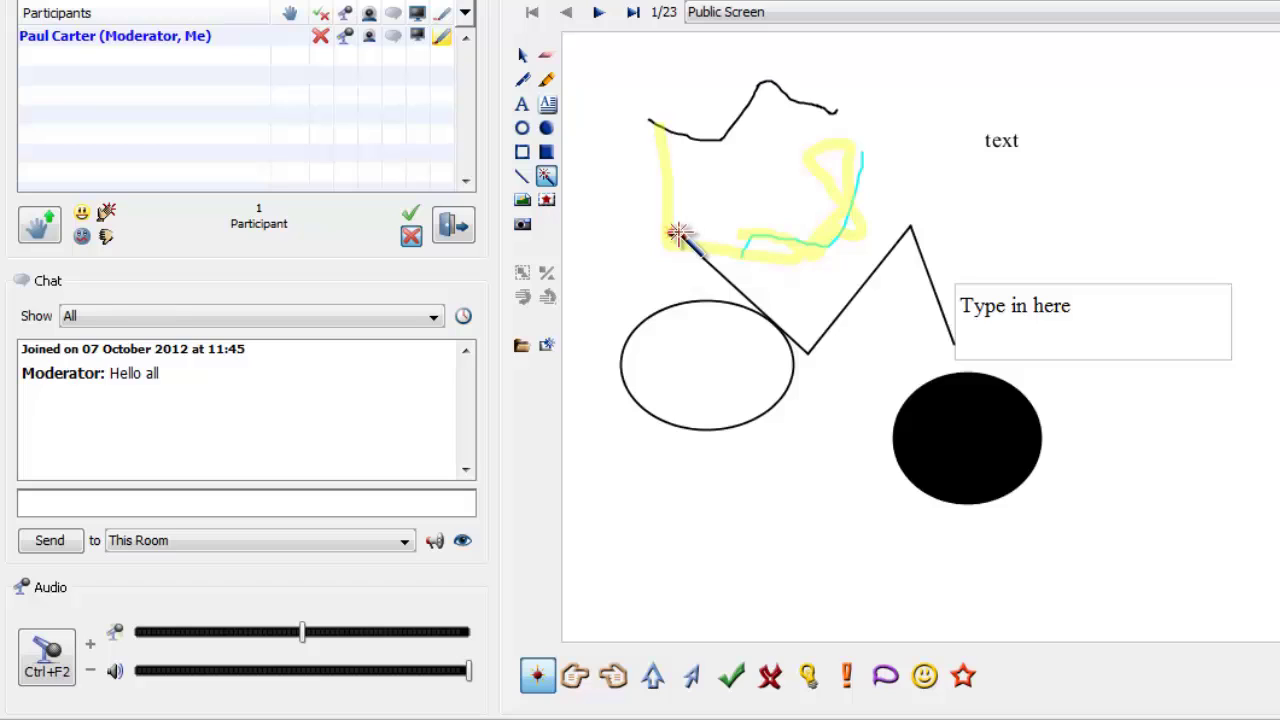
left_click(1060, 502)
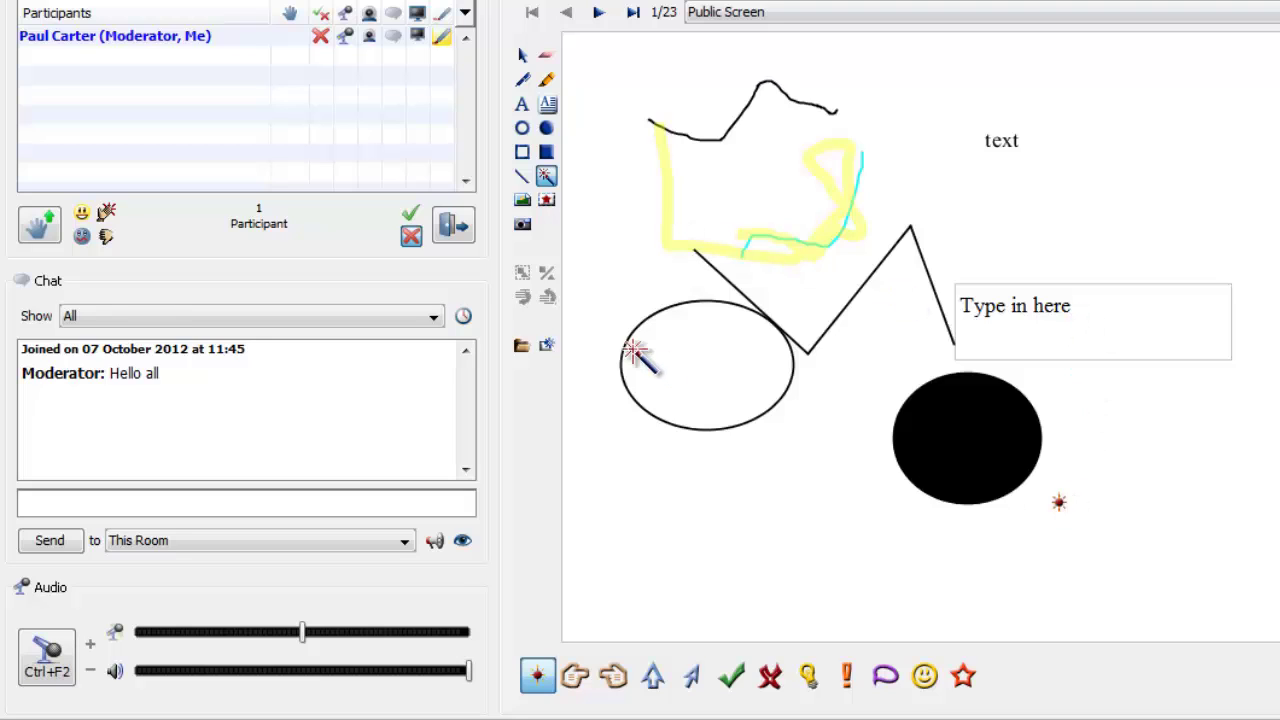
View the image file chooser without loading anything, and place the coffee mug clip art below the outlined ellipse.
left_click(522, 201)
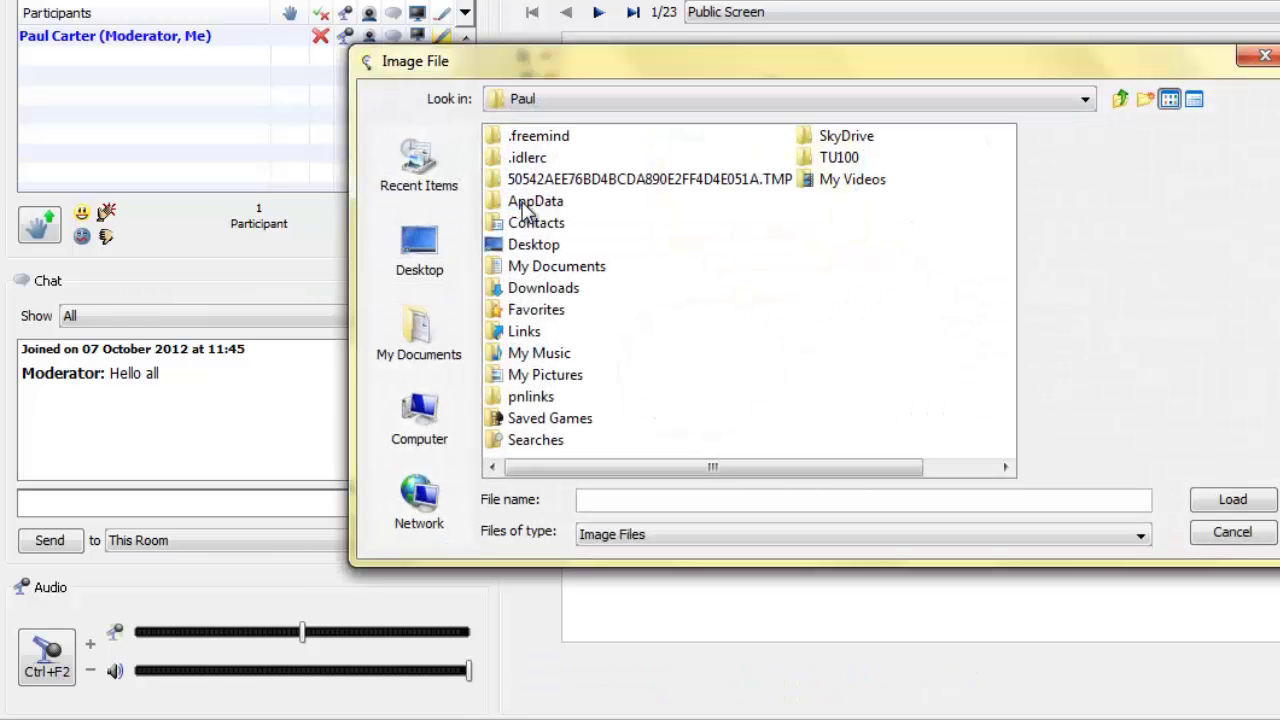
left_click(1230, 534)
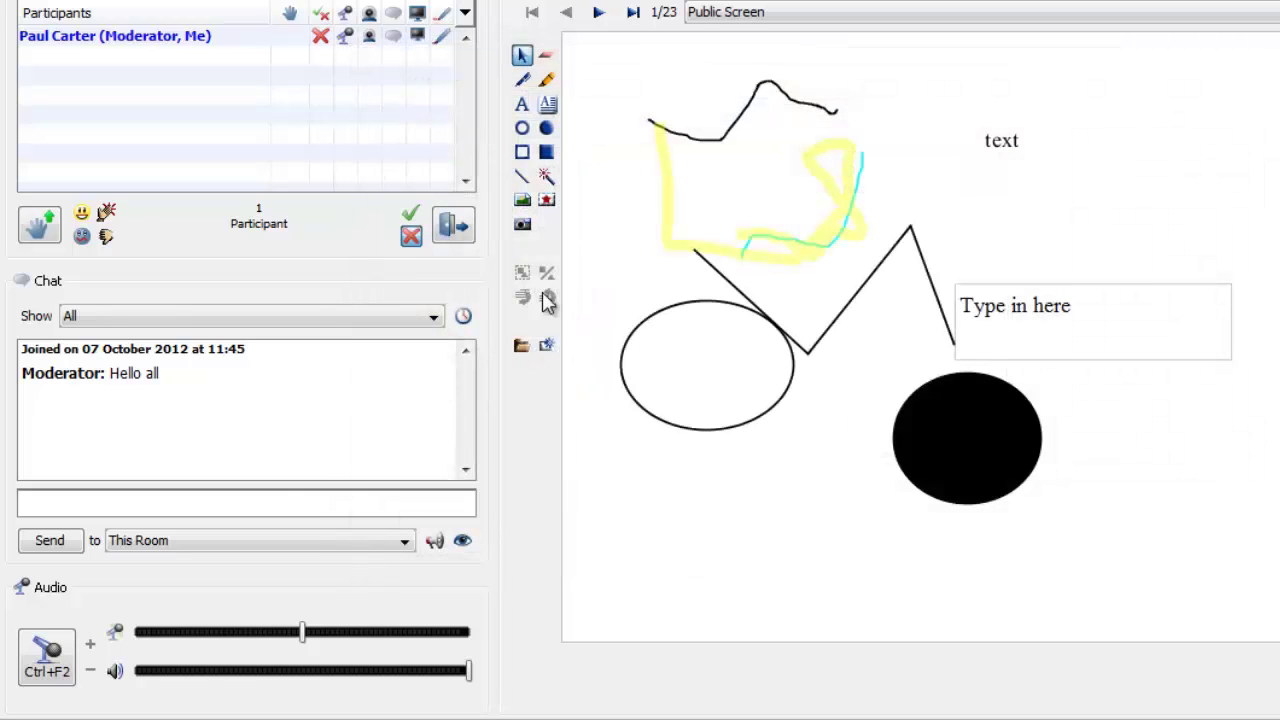
left_click(548, 202)
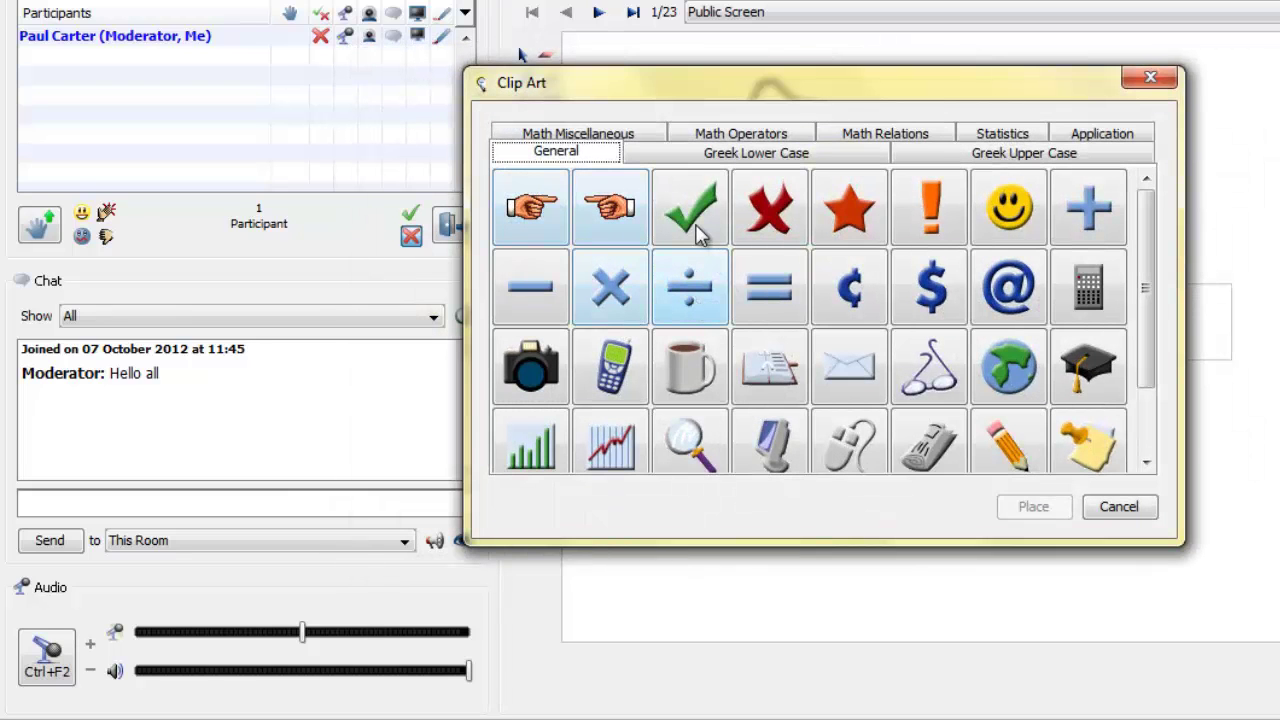
left_click(700, 360)
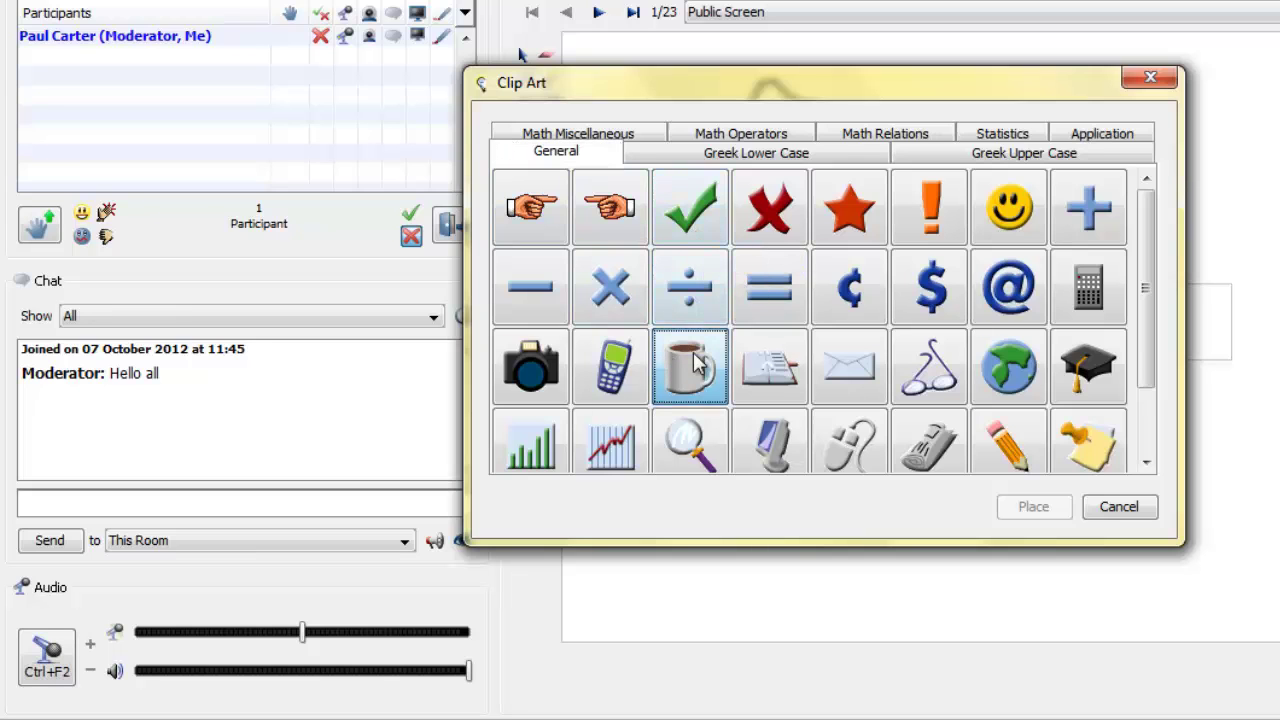
left_click(1038, 508)
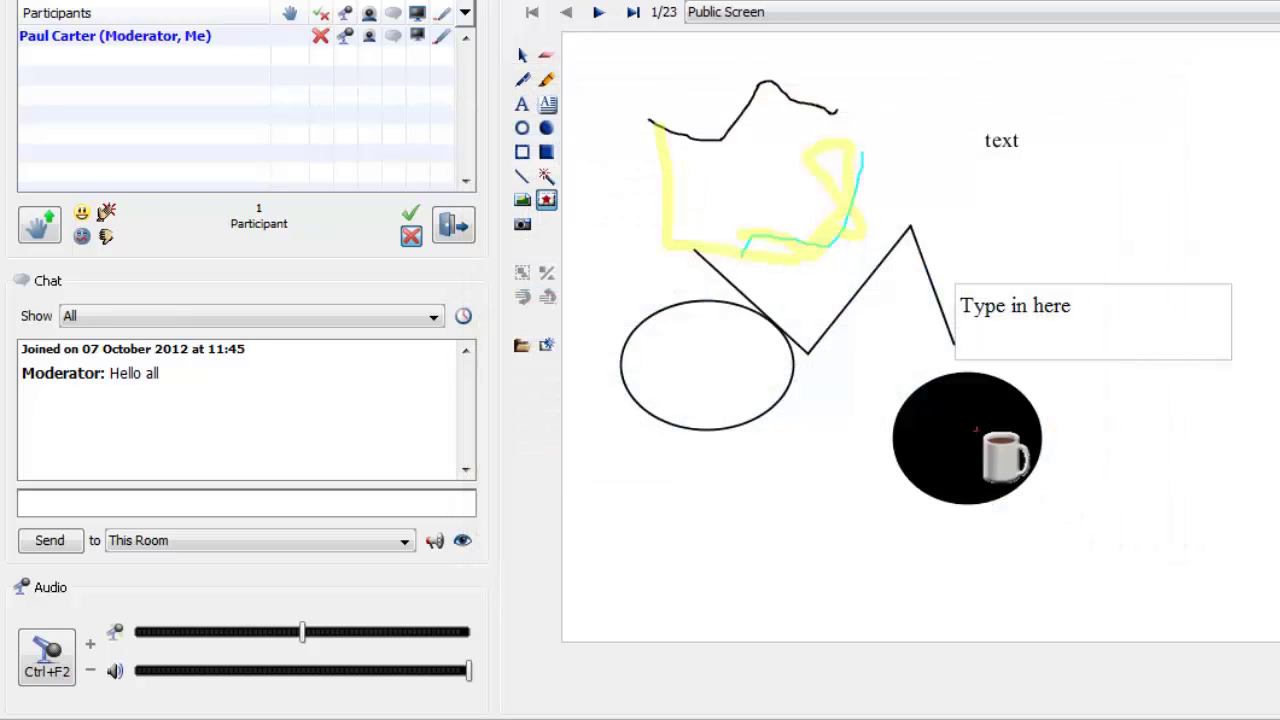
left_click(693, 462)
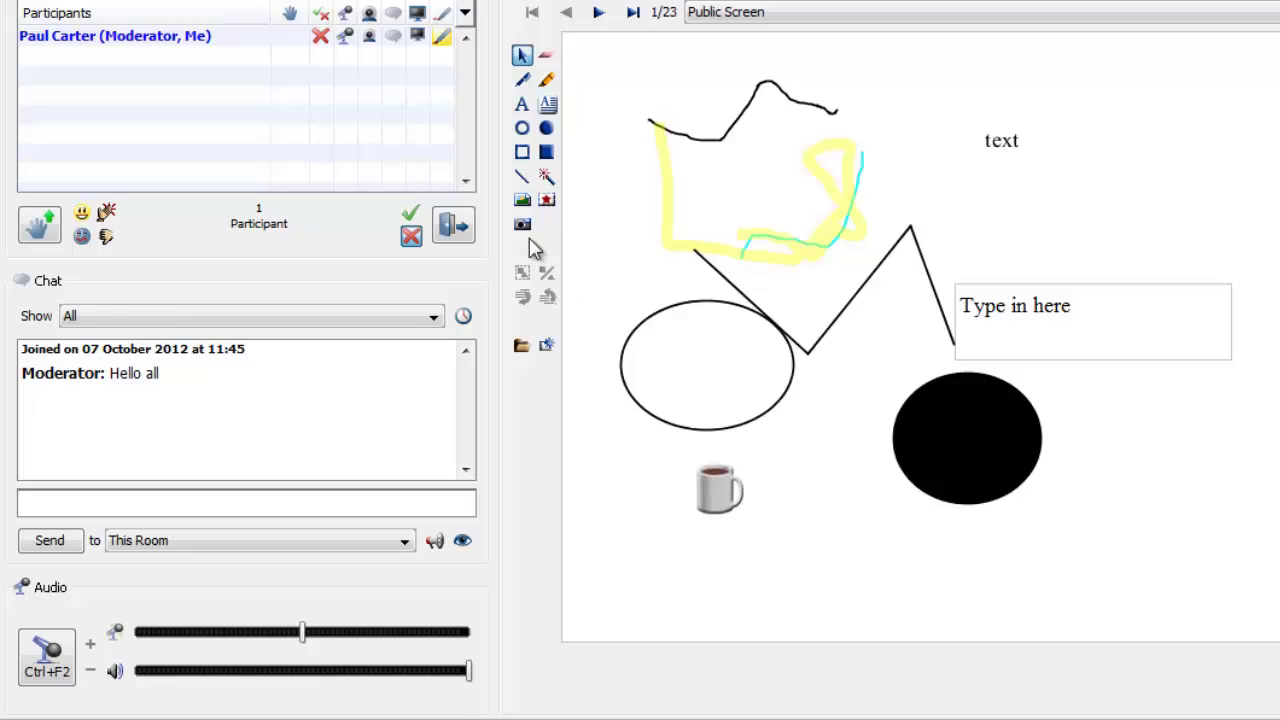
Select the coffee mug clip art and enlarge it to about three times its size by its corner.
left_click(520, 80)
left_click(522, 55)
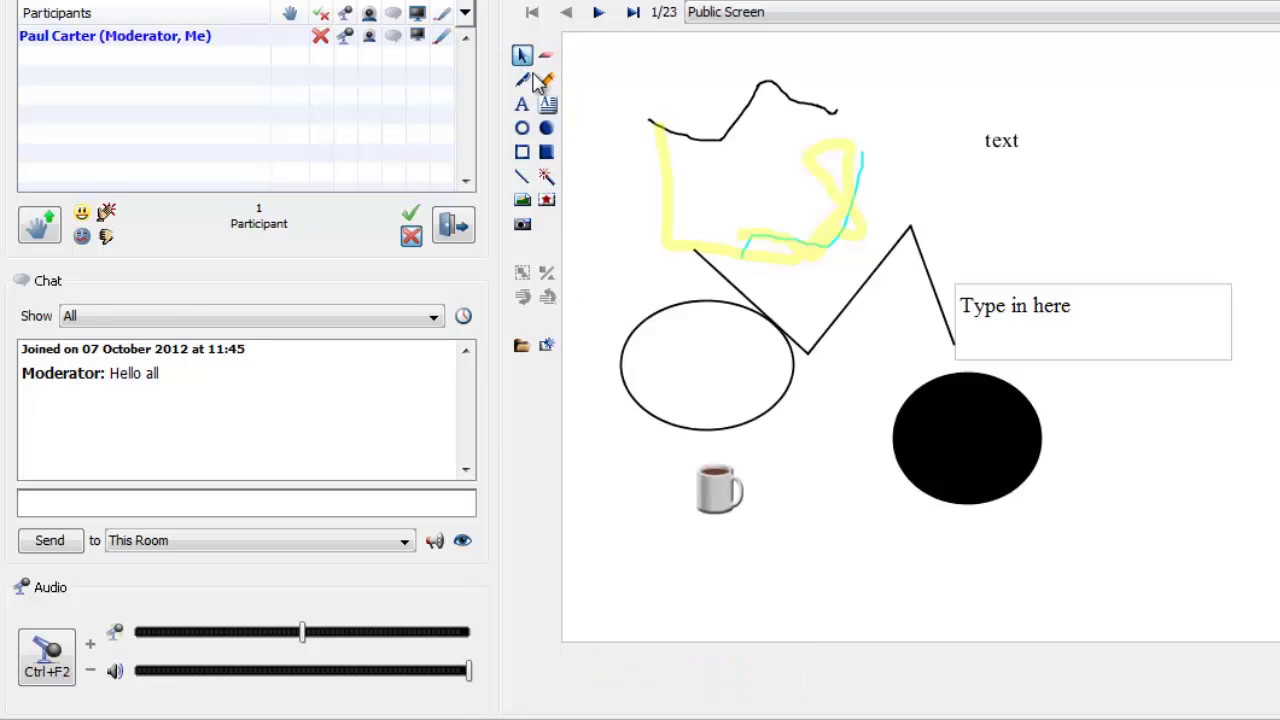
left_click(705, 474)
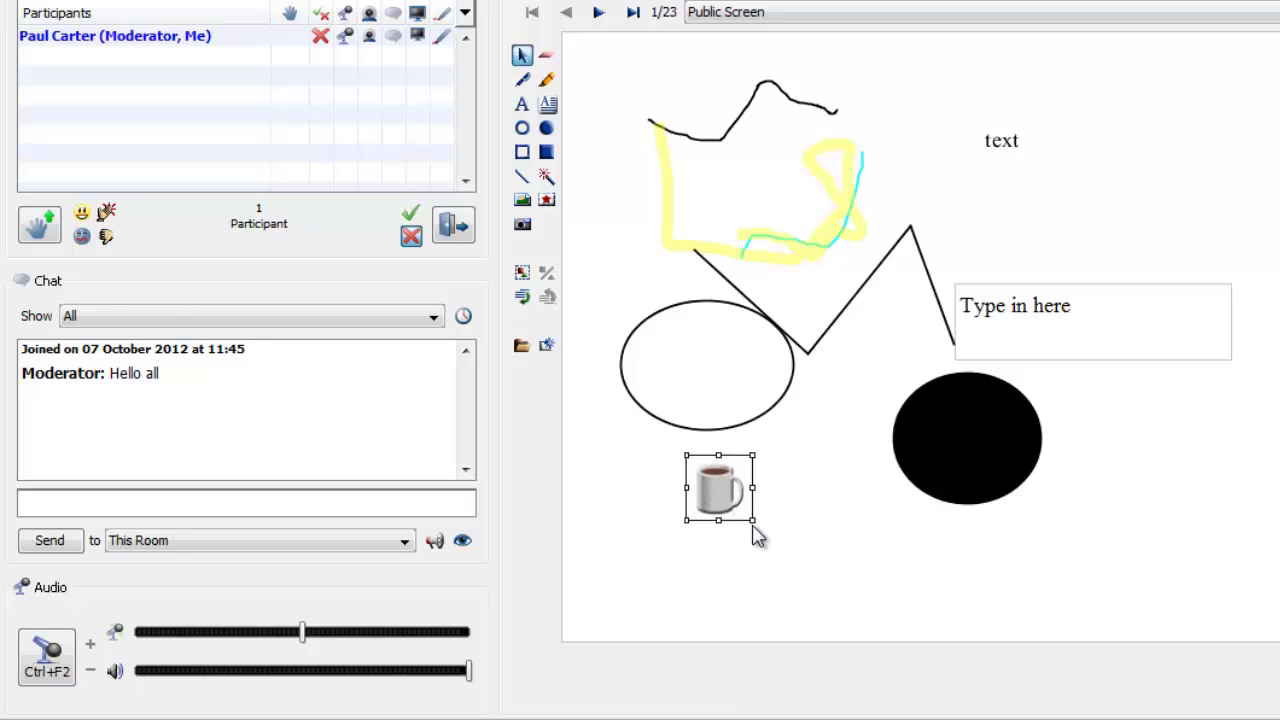
left_click_drag(751, 518, 883, 596)
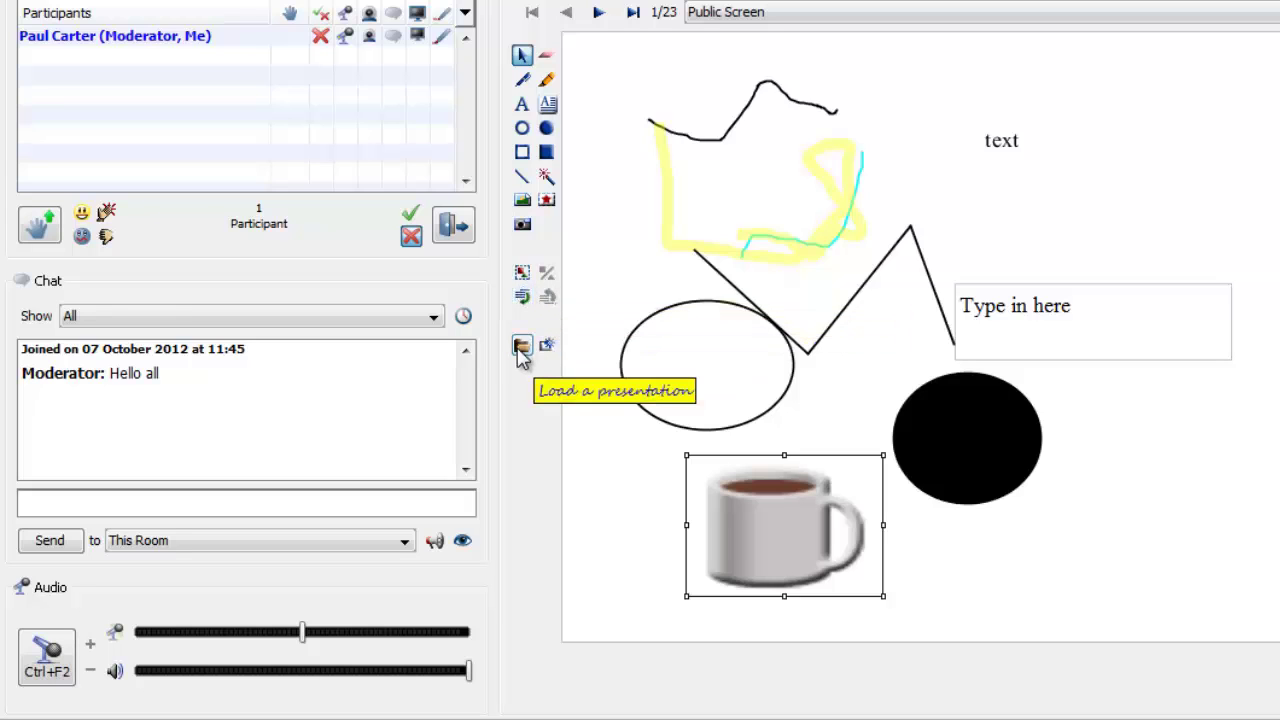
Page forward through the presentation slides as far as Slide12, and return to the Public Screen.
left_click(598, 12)
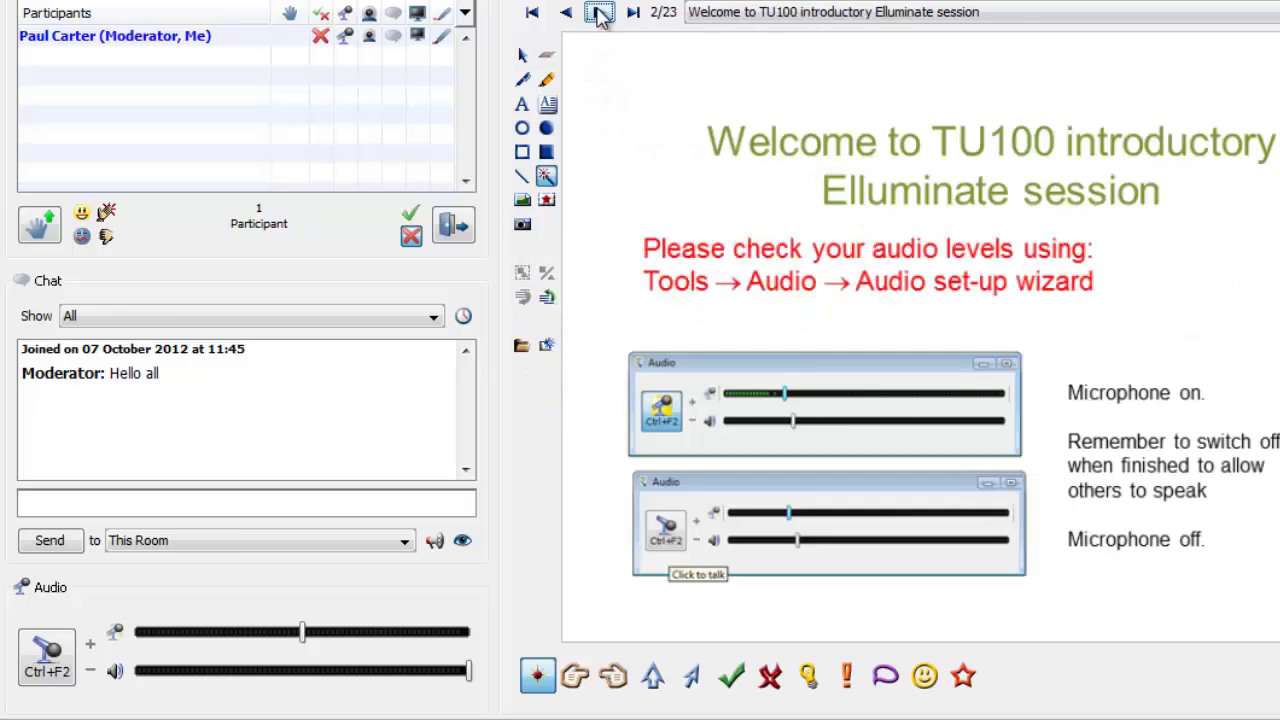
left_click(598, 12)
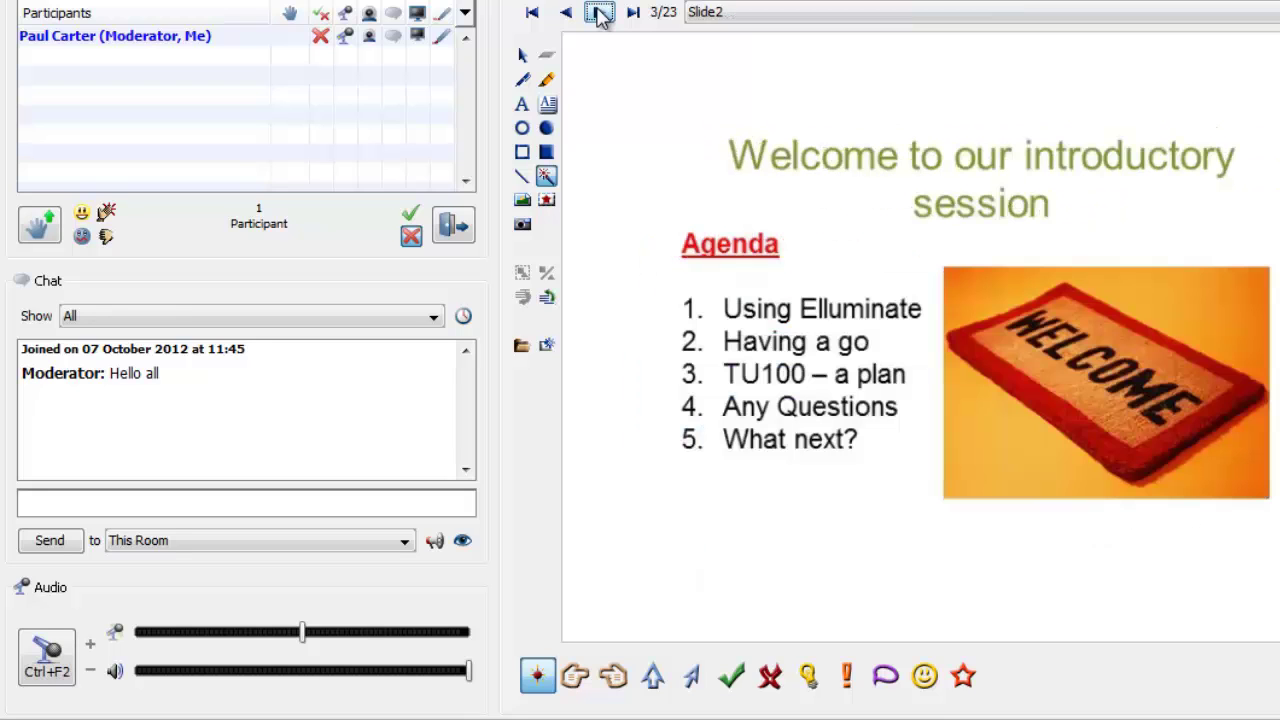
left_click(598, 12)
left_click(598, 12)
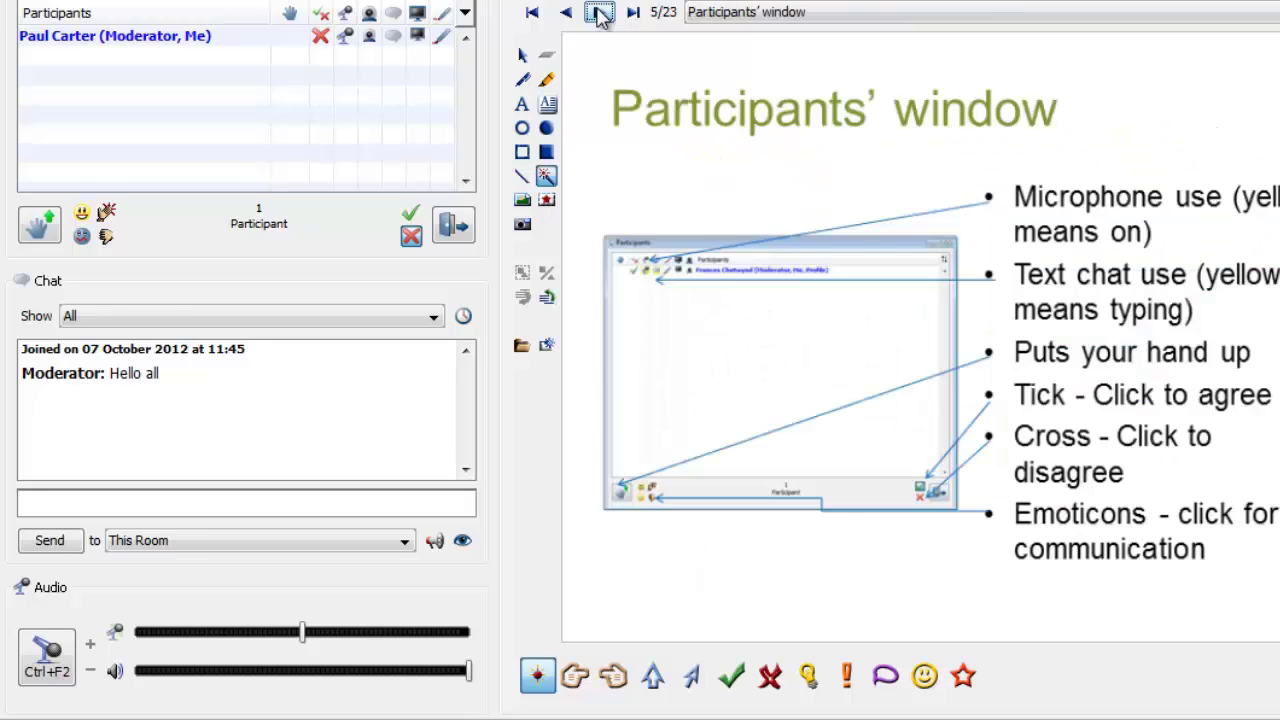
left_click(598, 12)
left_click(598, 12)
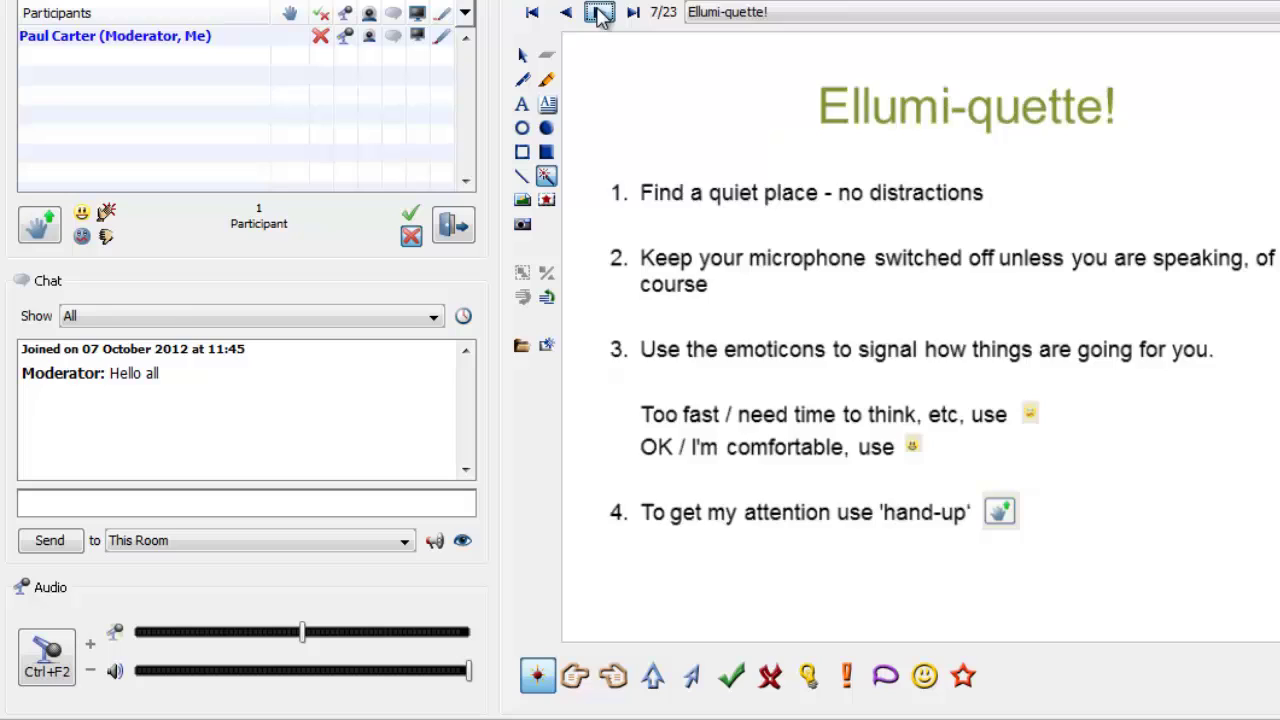
left_click(598, 12)
left_click(598, 12)
left_click(598, 12)
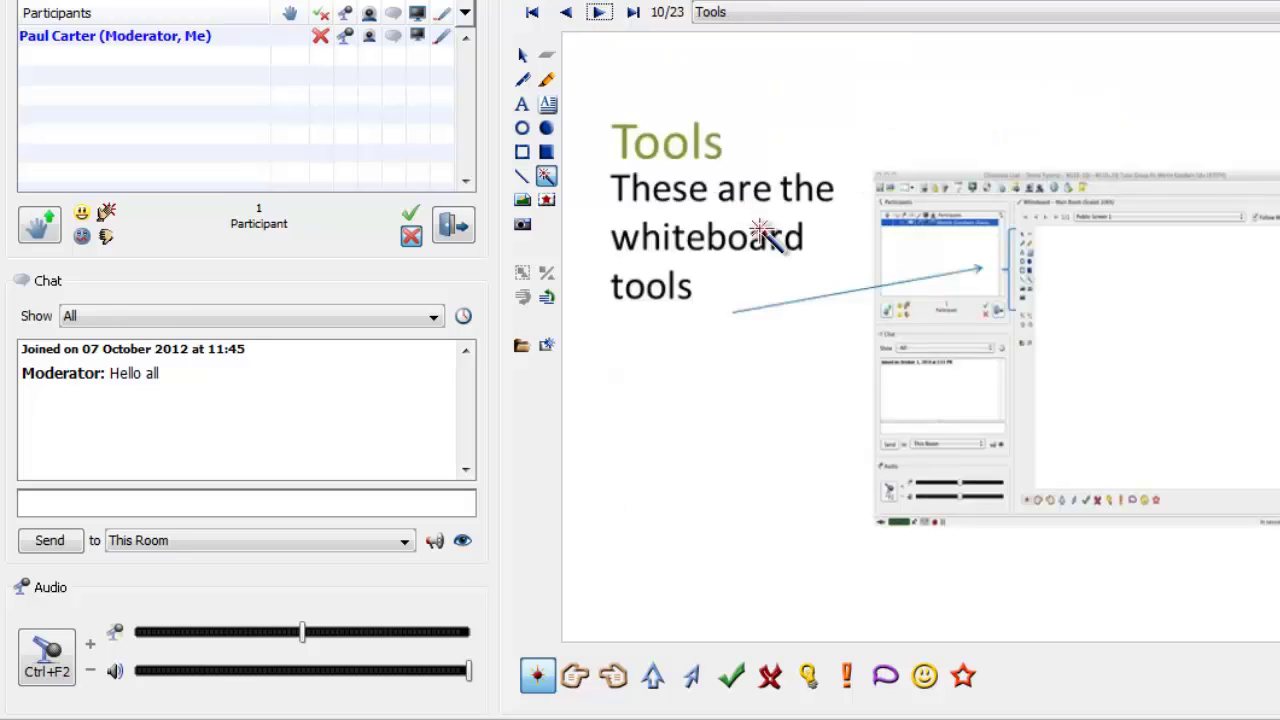
left_click(598, 12)
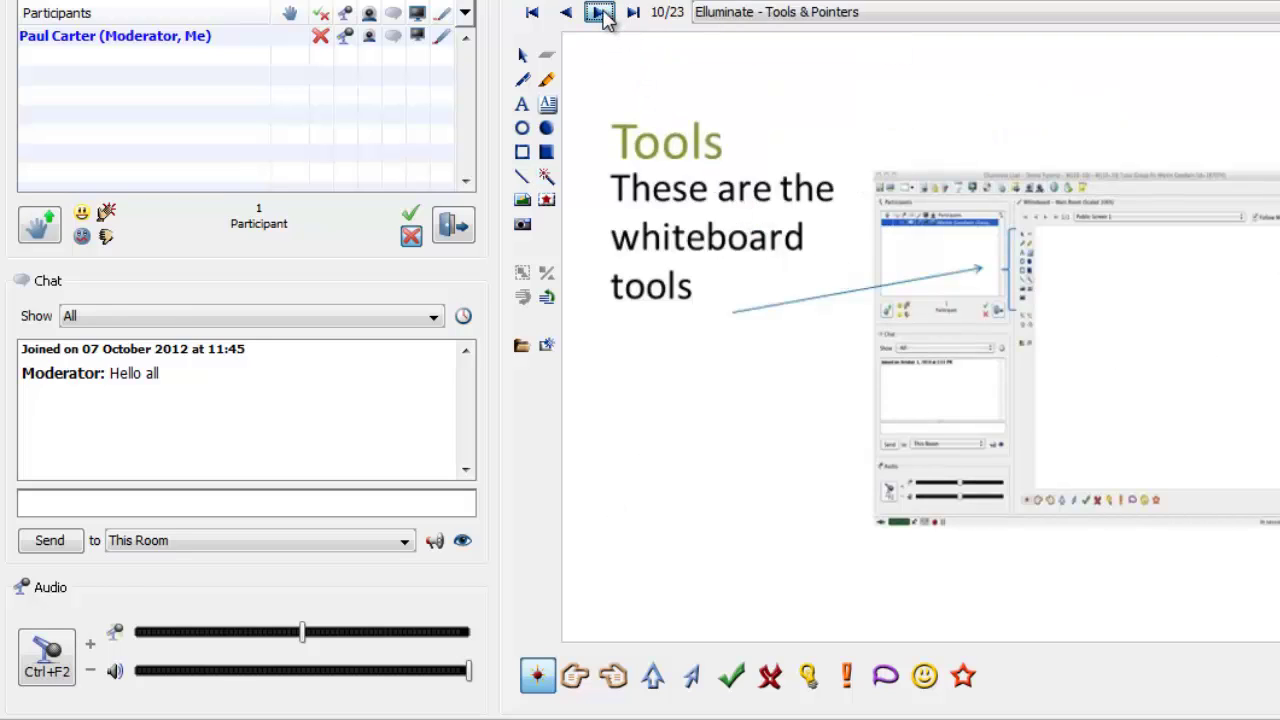
left_click(598, 12)
left_click(598, 12)
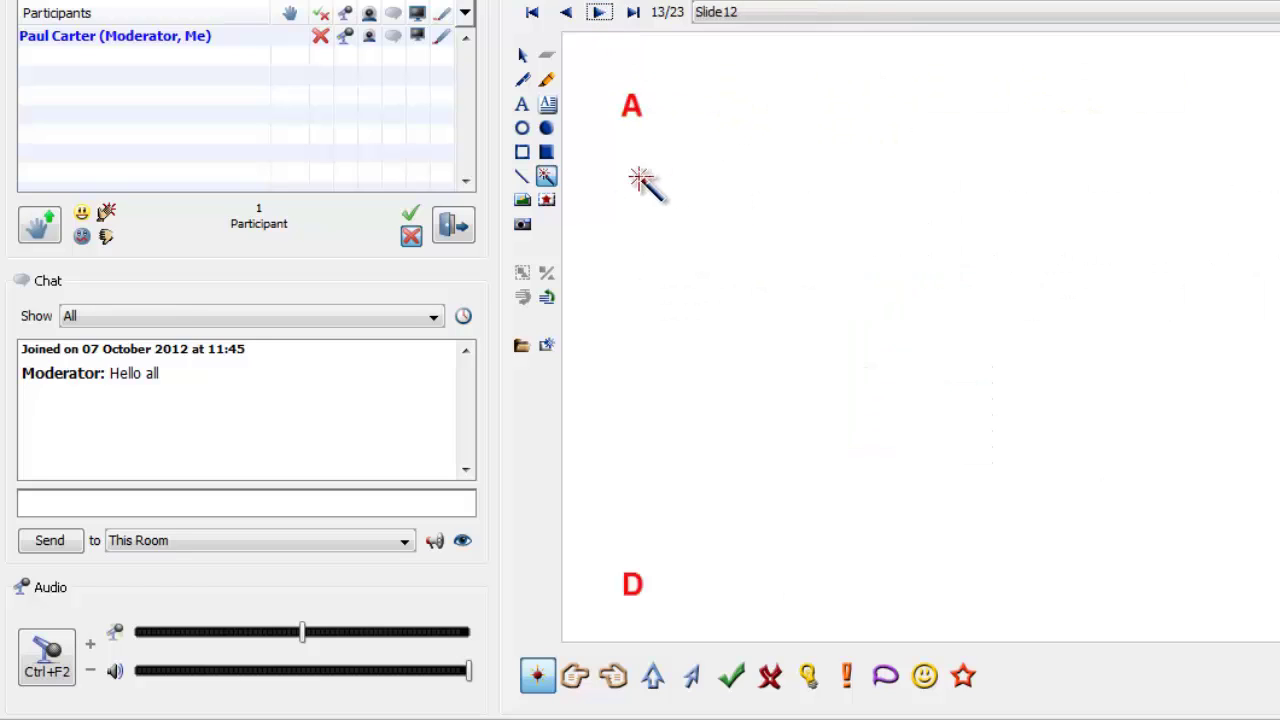
left_click(546, 175)
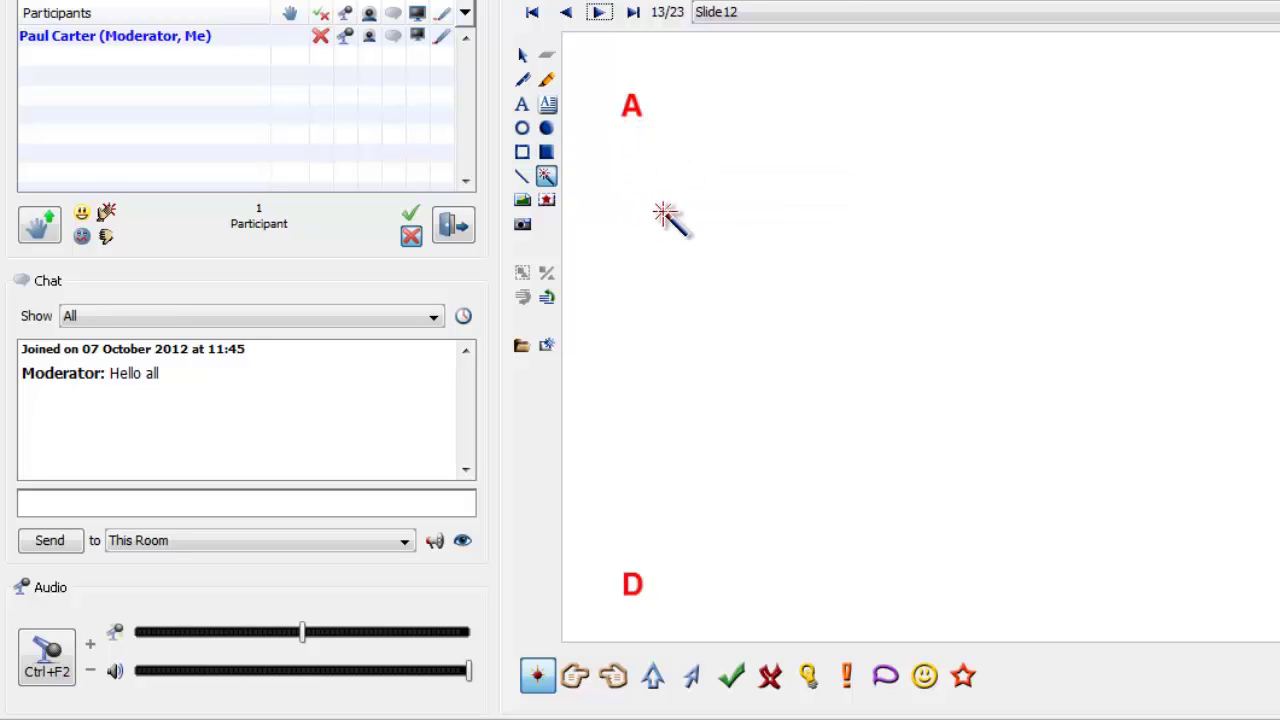
key("Home")
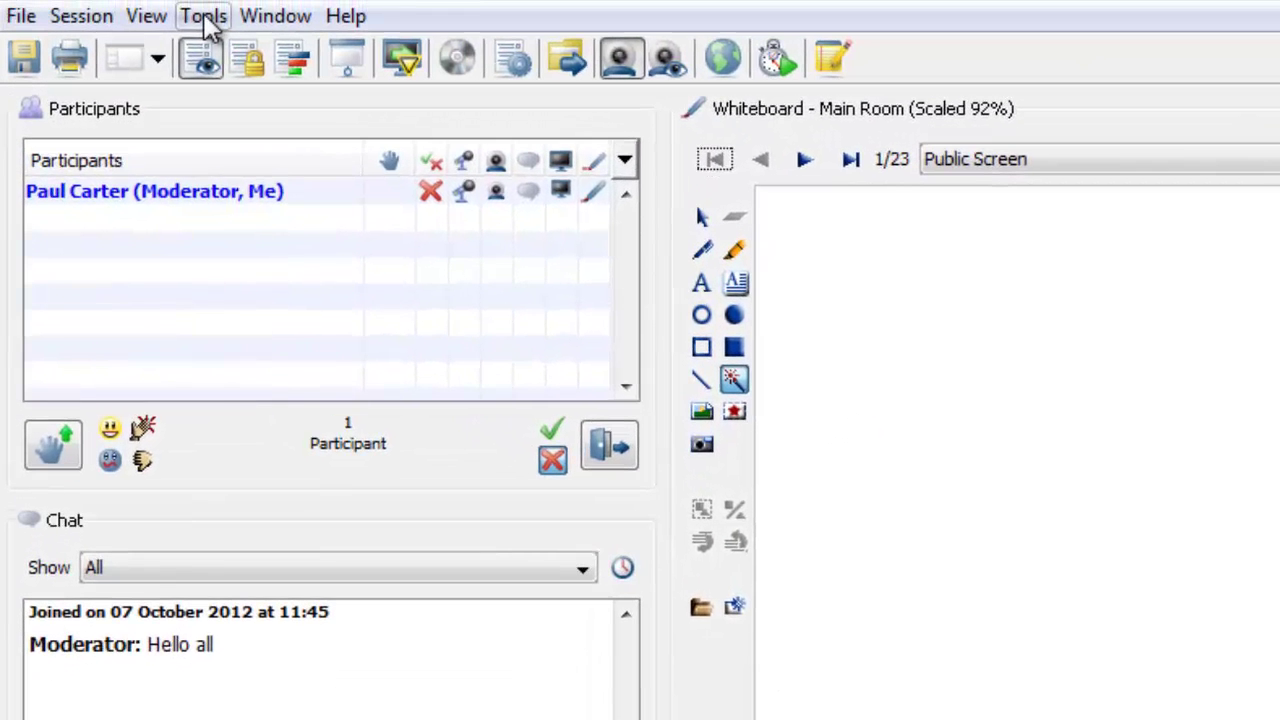
Open the Audio Setup Wizard, examine its audio output device selection, and close it.
left_click(205, 18)
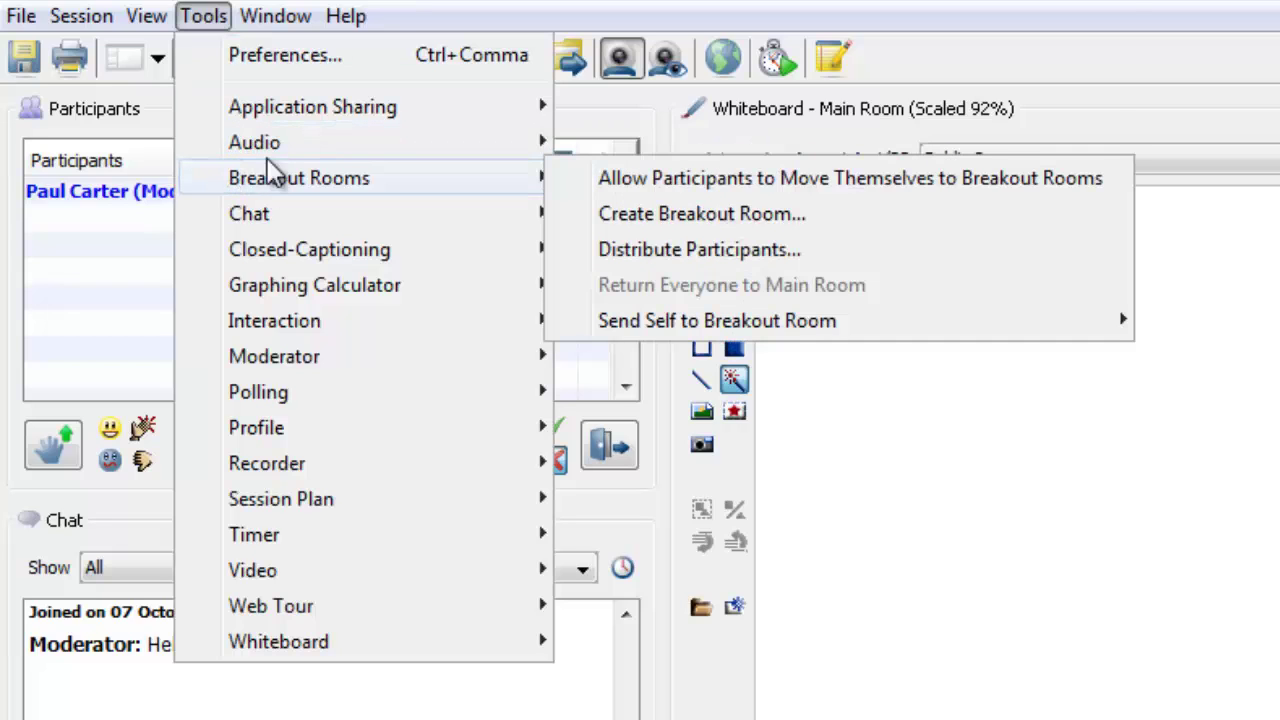
mouse_move(345, 148)
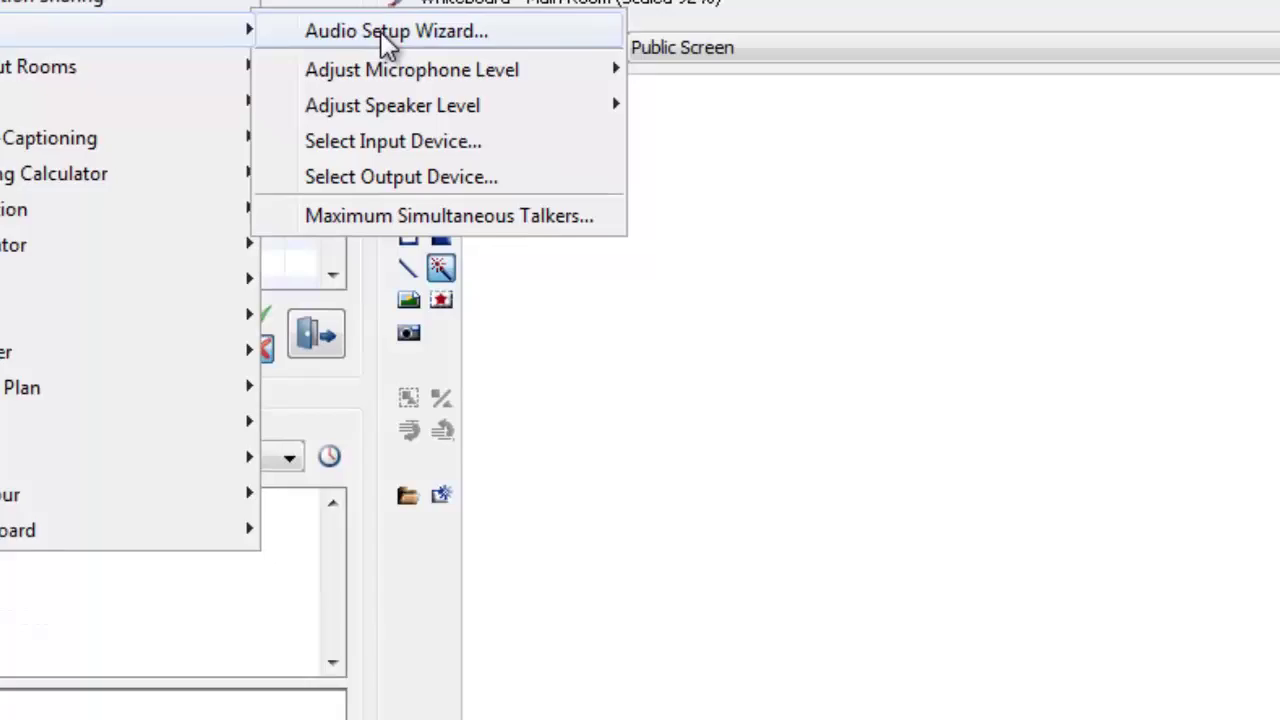
left_click(385, 33)
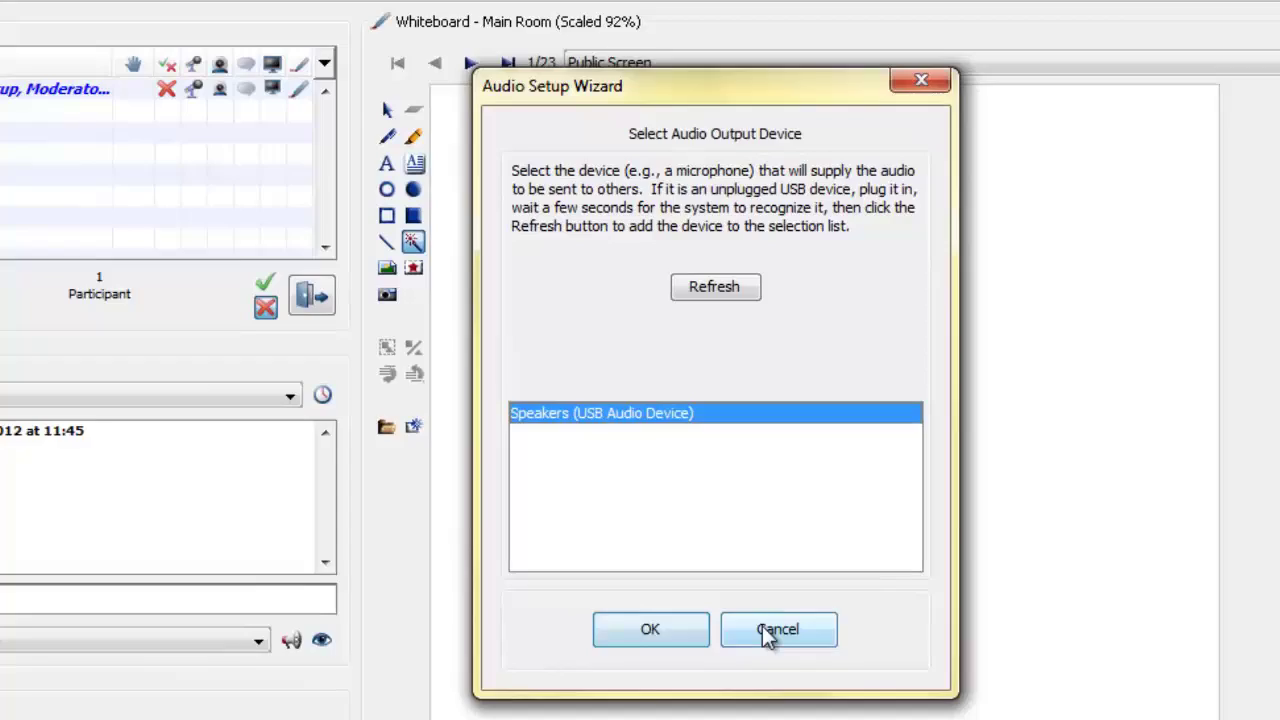
left_click(622, 647)
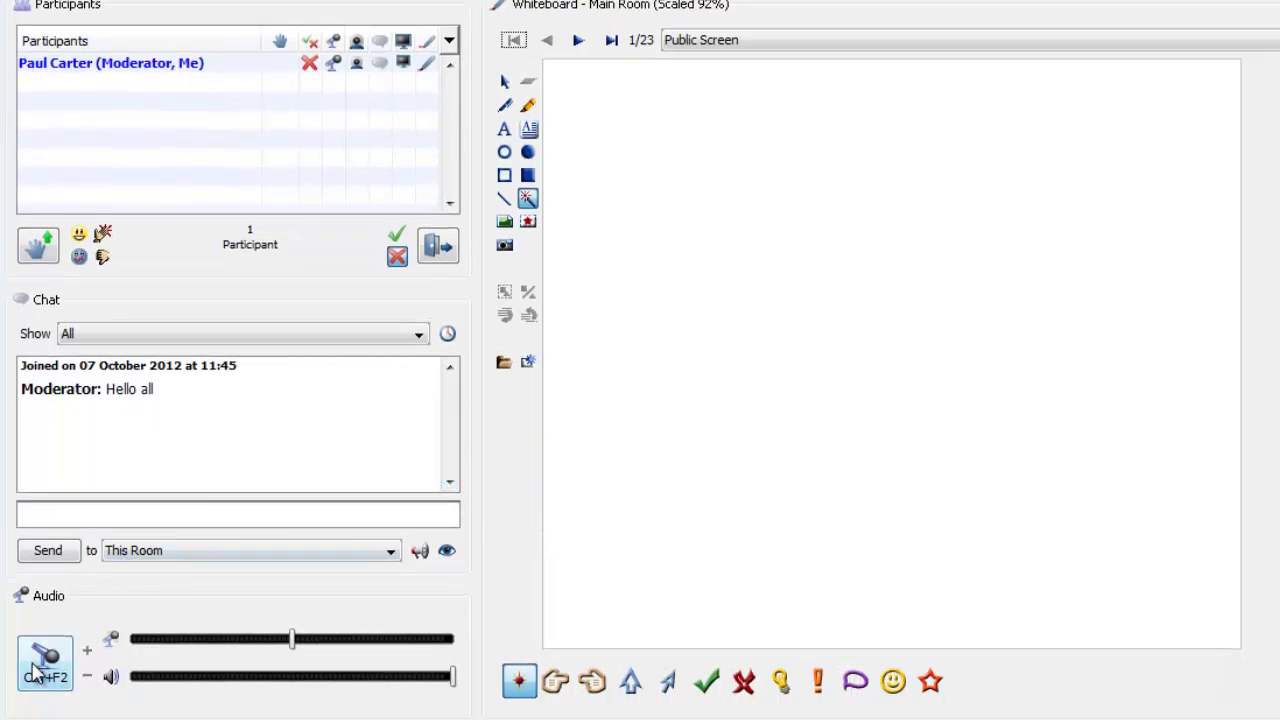
Turn the microphone on and off again, and raise and lower the hand.
left_click(56, 668)
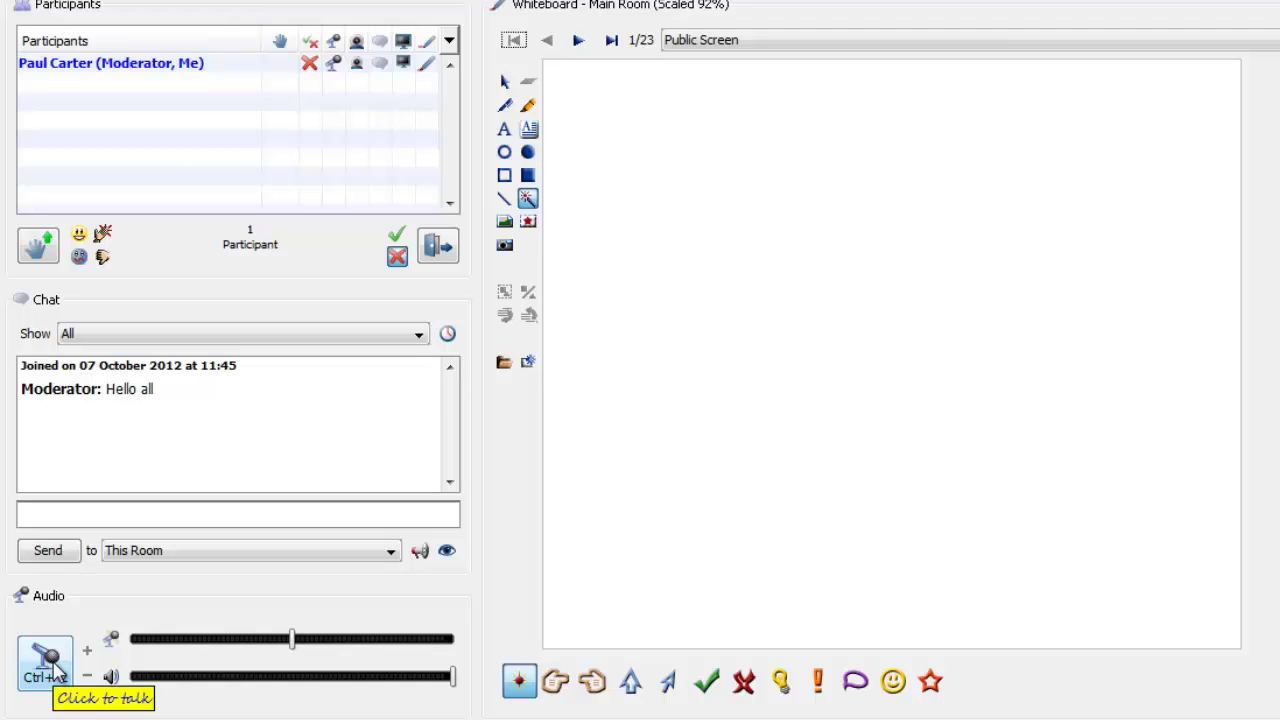
left_click(57, 668)
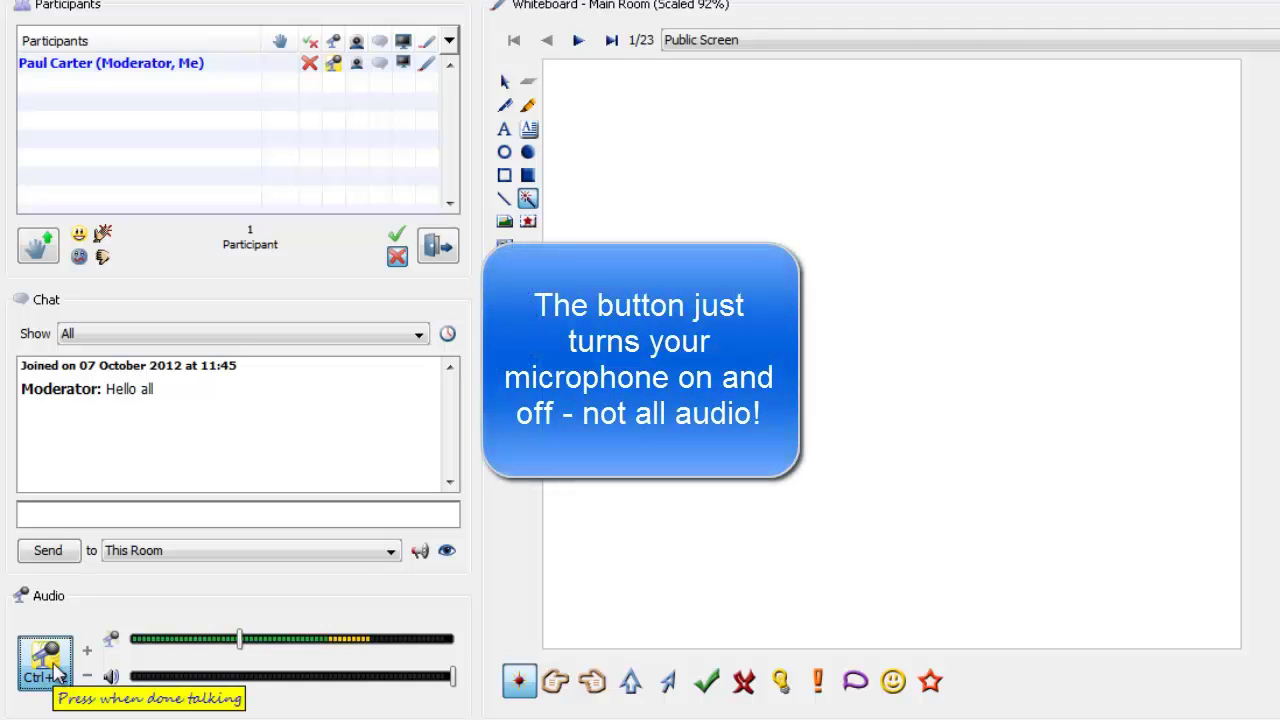
left_click(55, 676)
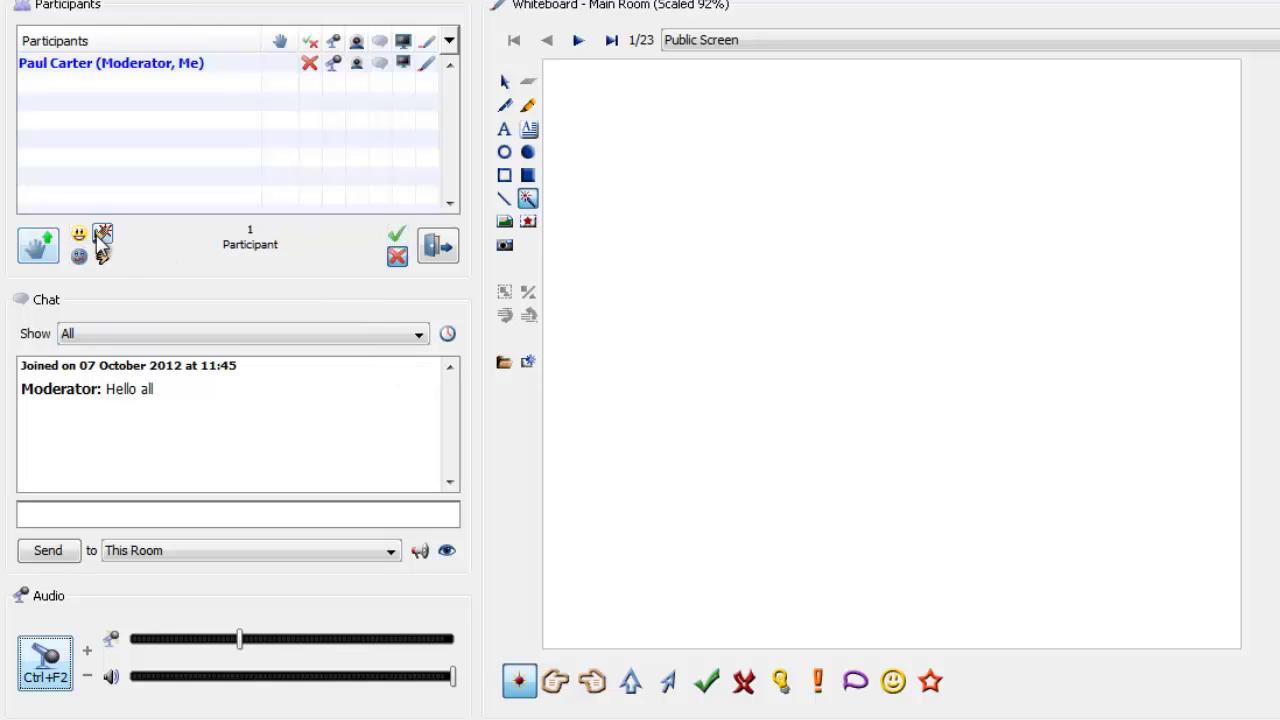
left_click(37, 246)
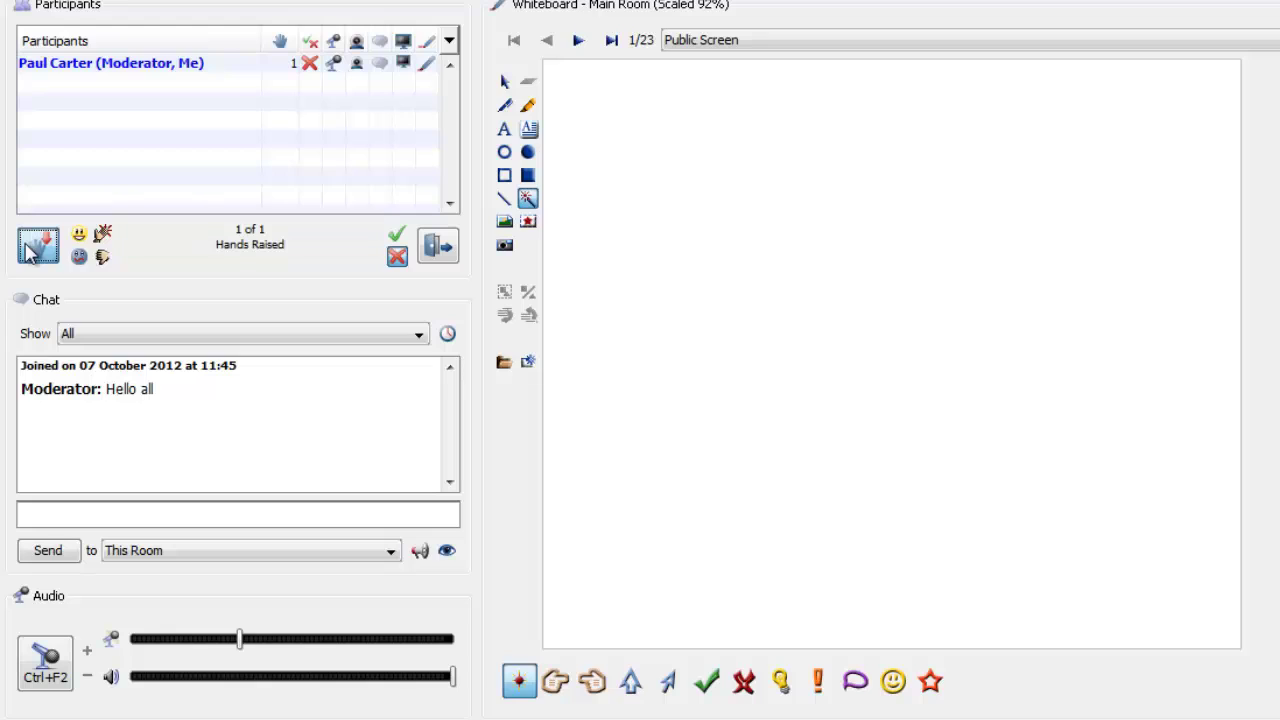
left_click(32, 250)
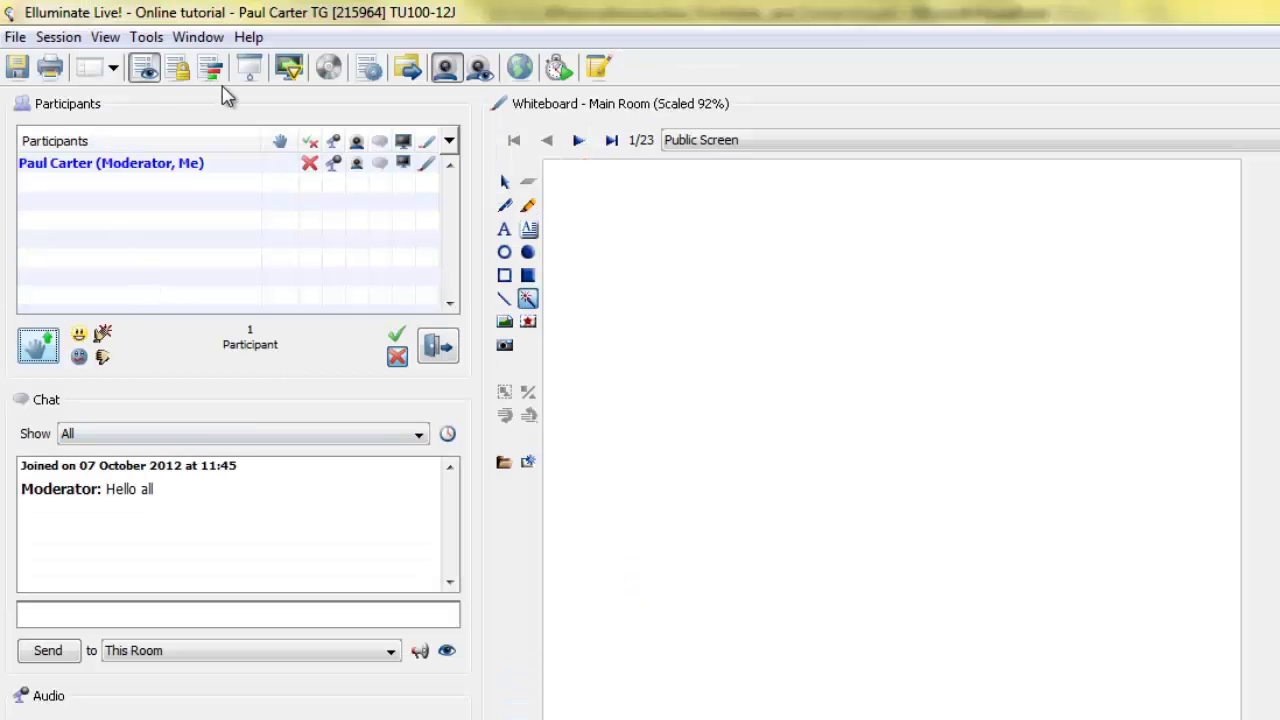
Switch the window to the Whiteboard Only layout and back to the Default Layout.
left_click(104, 37)
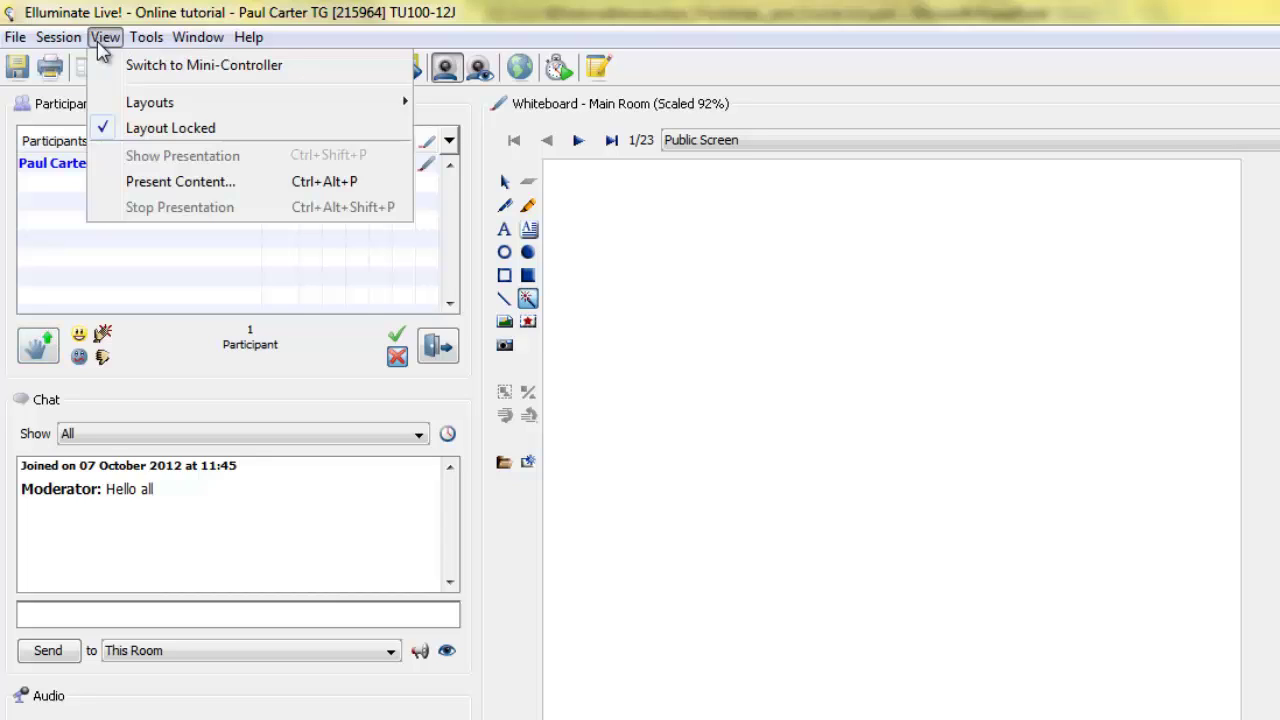
mouse_move(148, 102)
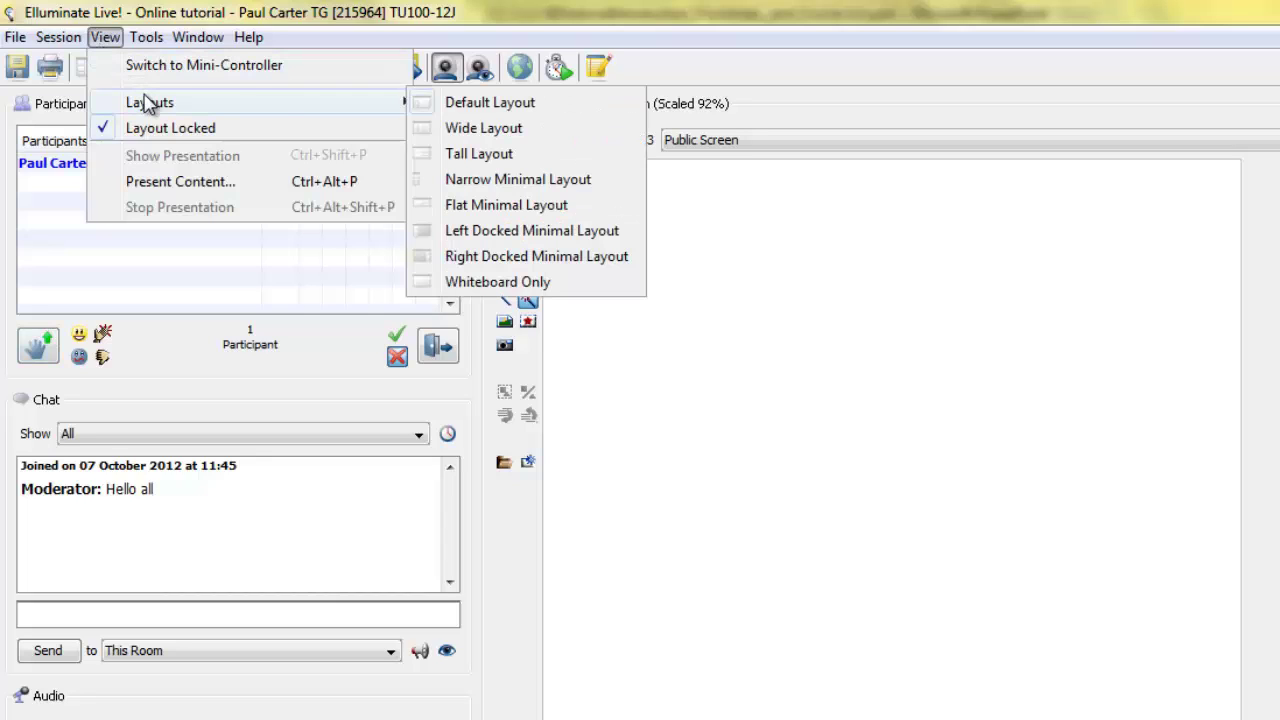
left_click(467, 283)
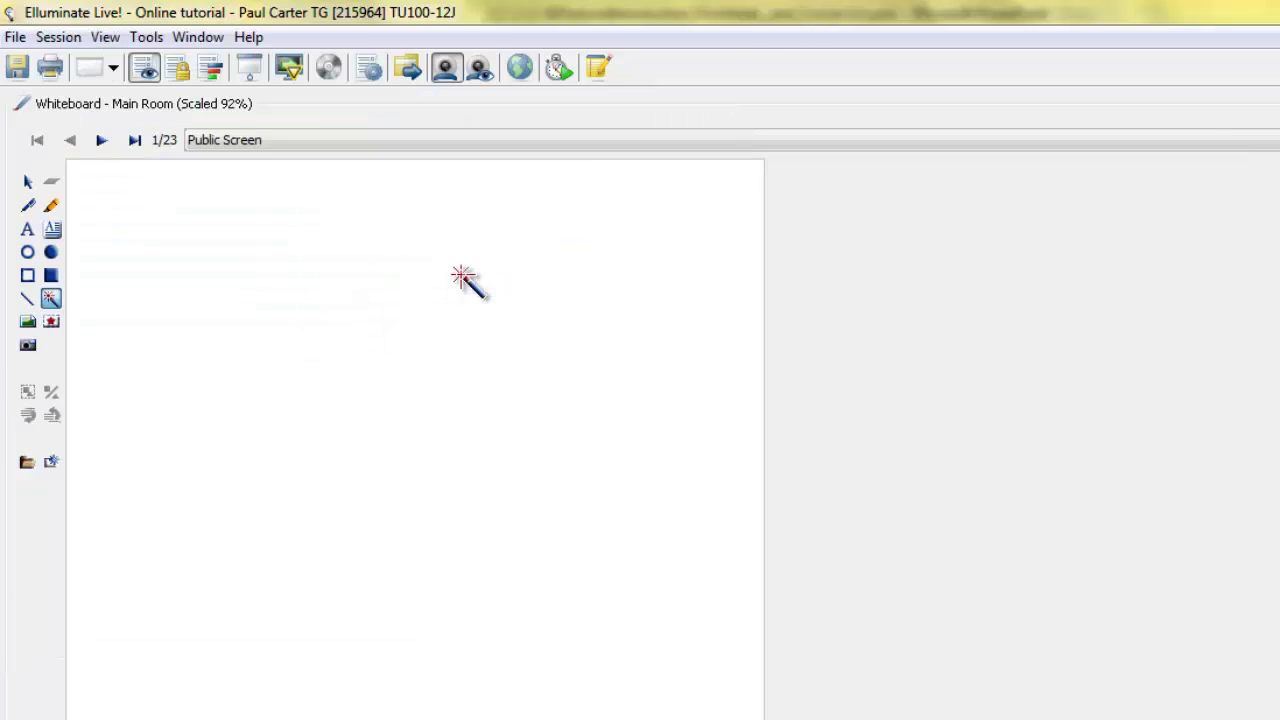
left_click(105, 37)
mouse_move(268, 106)
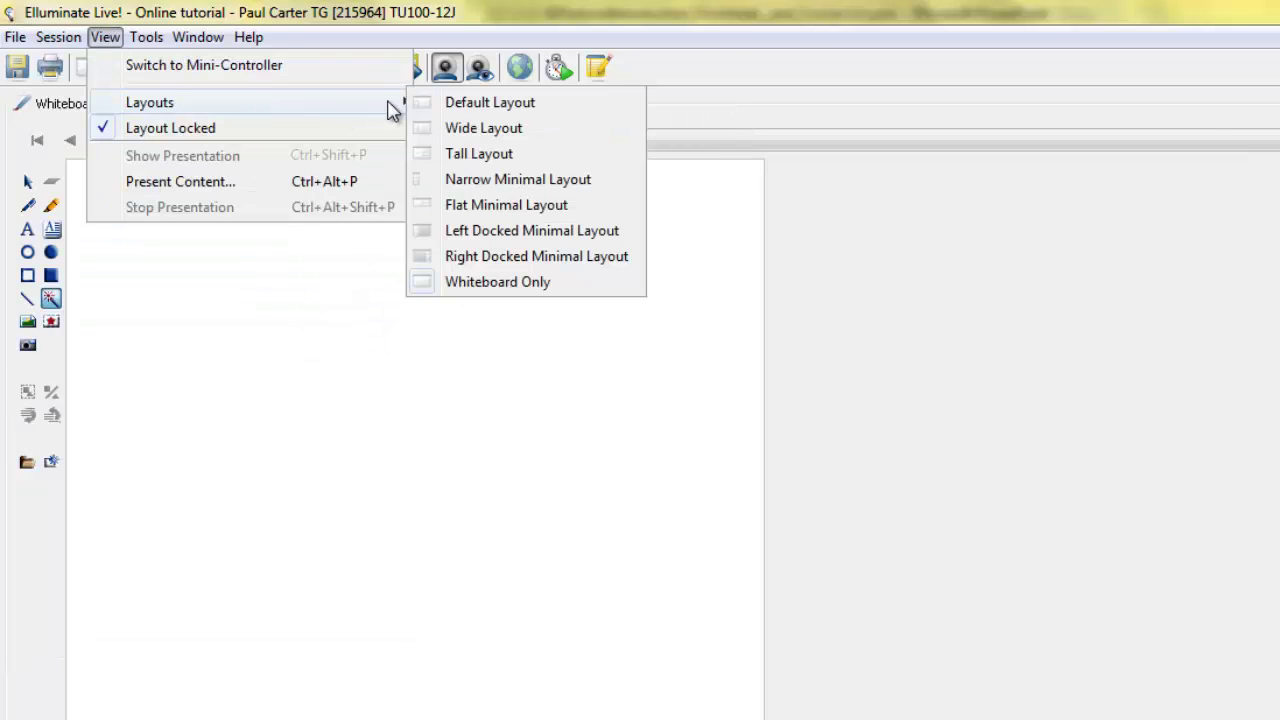
left_click(503, 104)
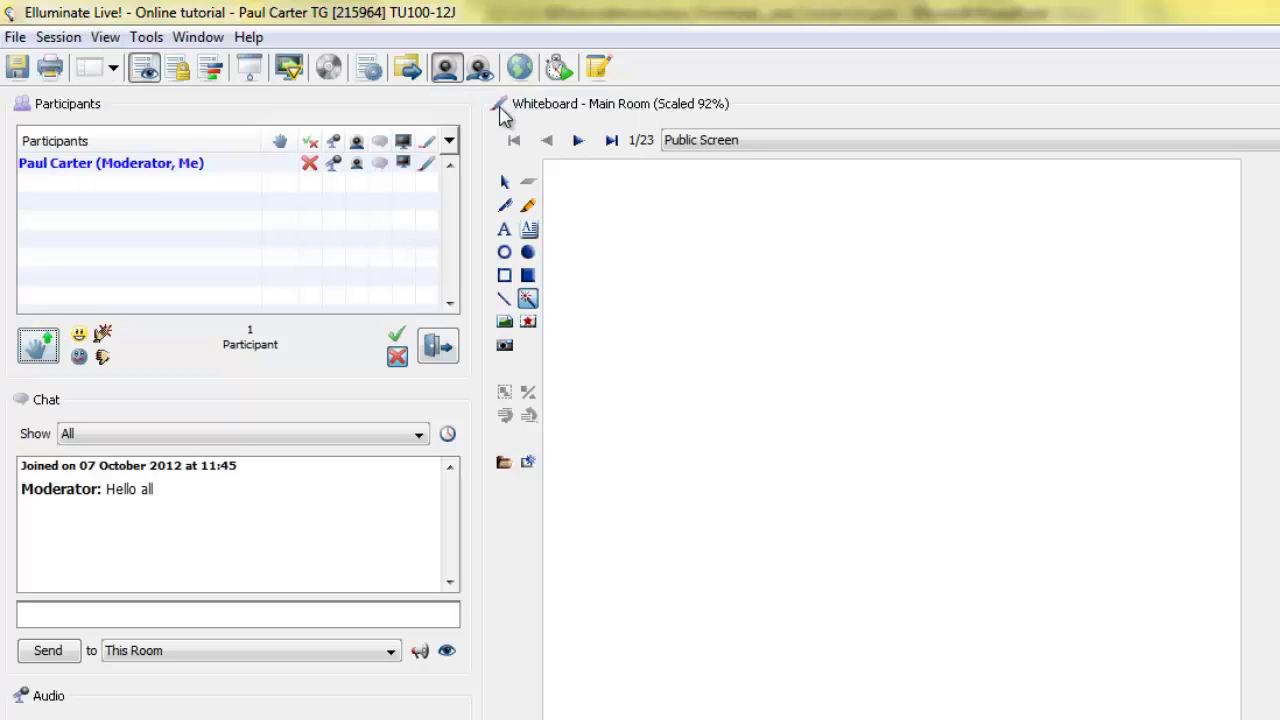
Switch the window to the Wide Layout and back to the Default Layout.
left_click(105, 38)
mouse_move(260, 108)
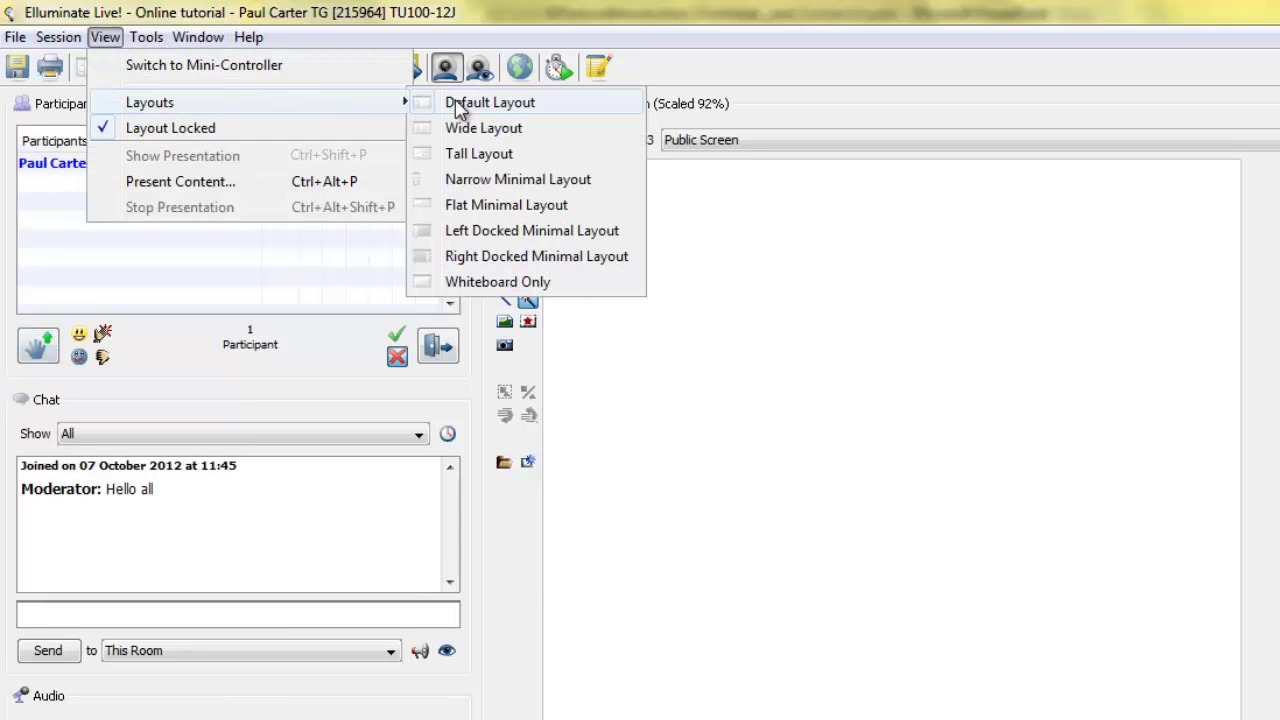
left_click(477, 128)
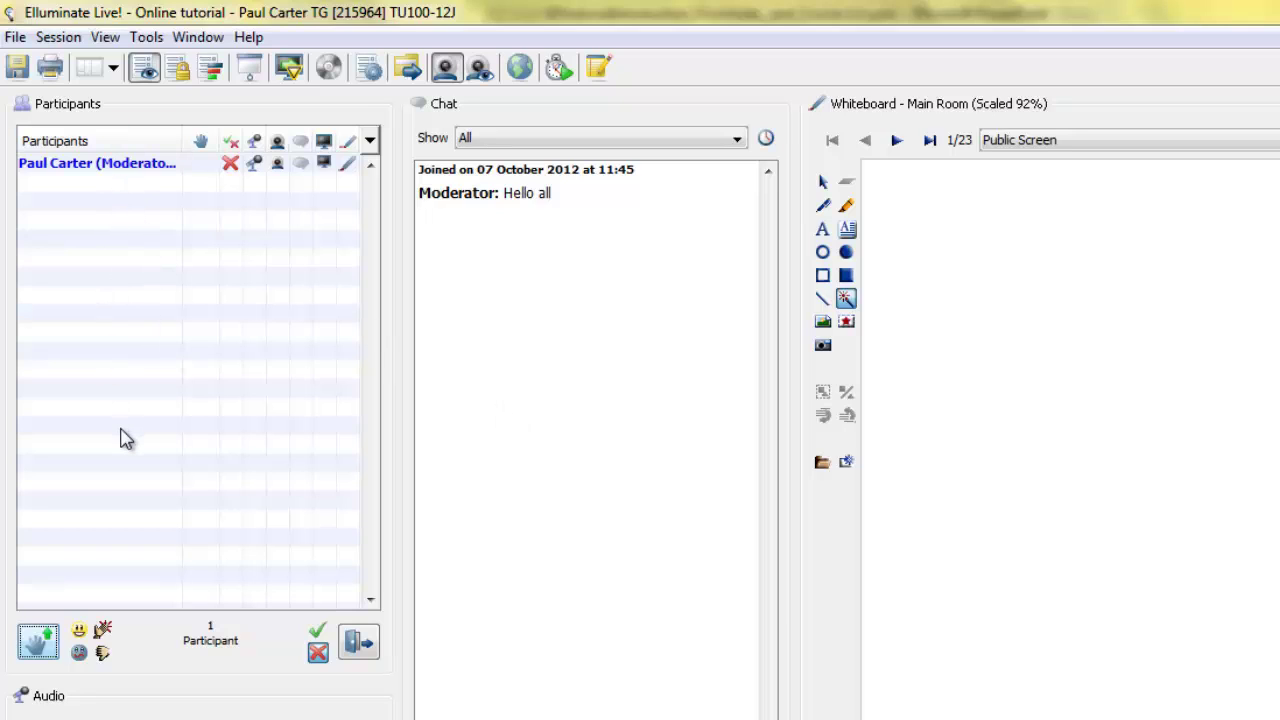
left_click(116, 74)
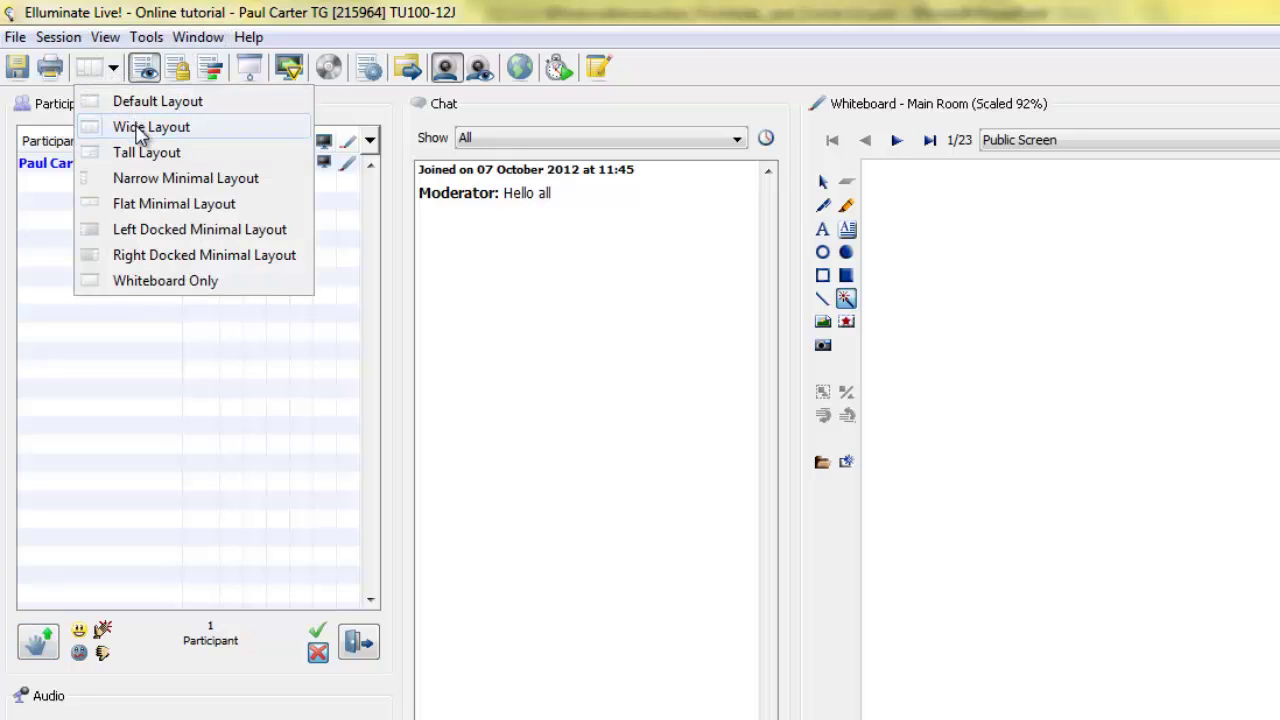
left_click(132, 104)
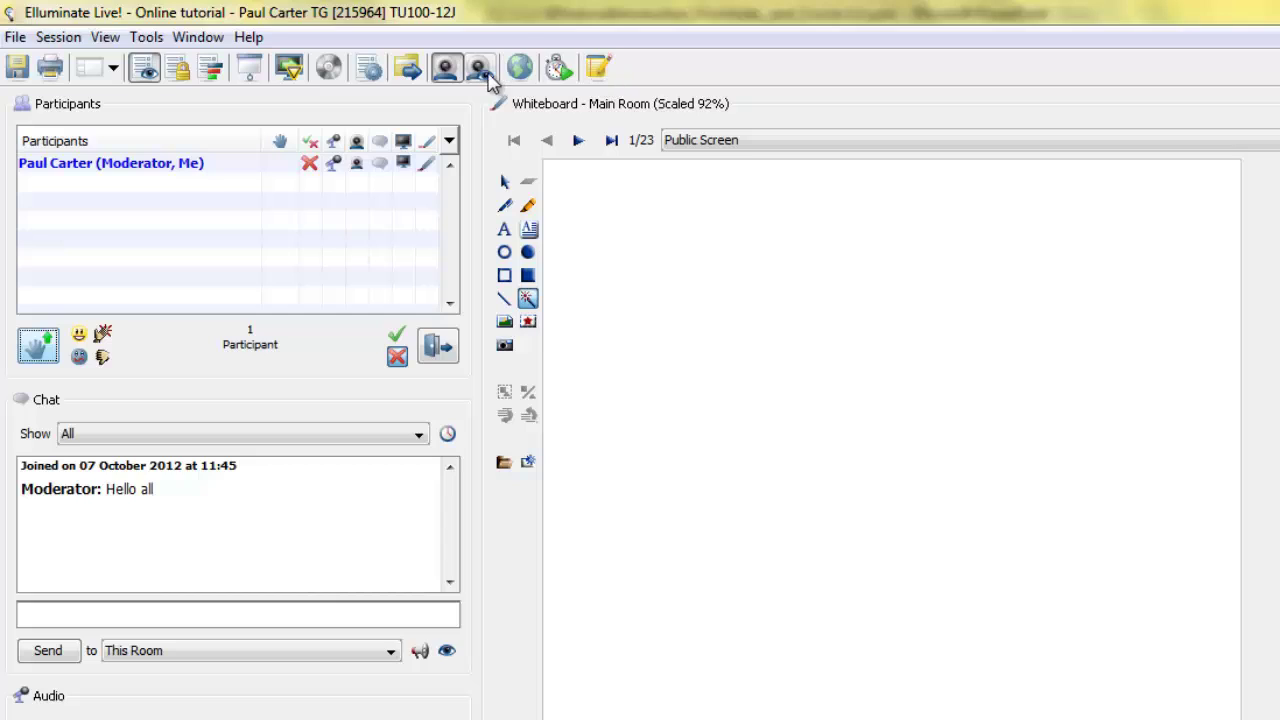
Open the Notes window, enter the test note "jhbjhbl:jb", and close the window.
left_click(599, 74)
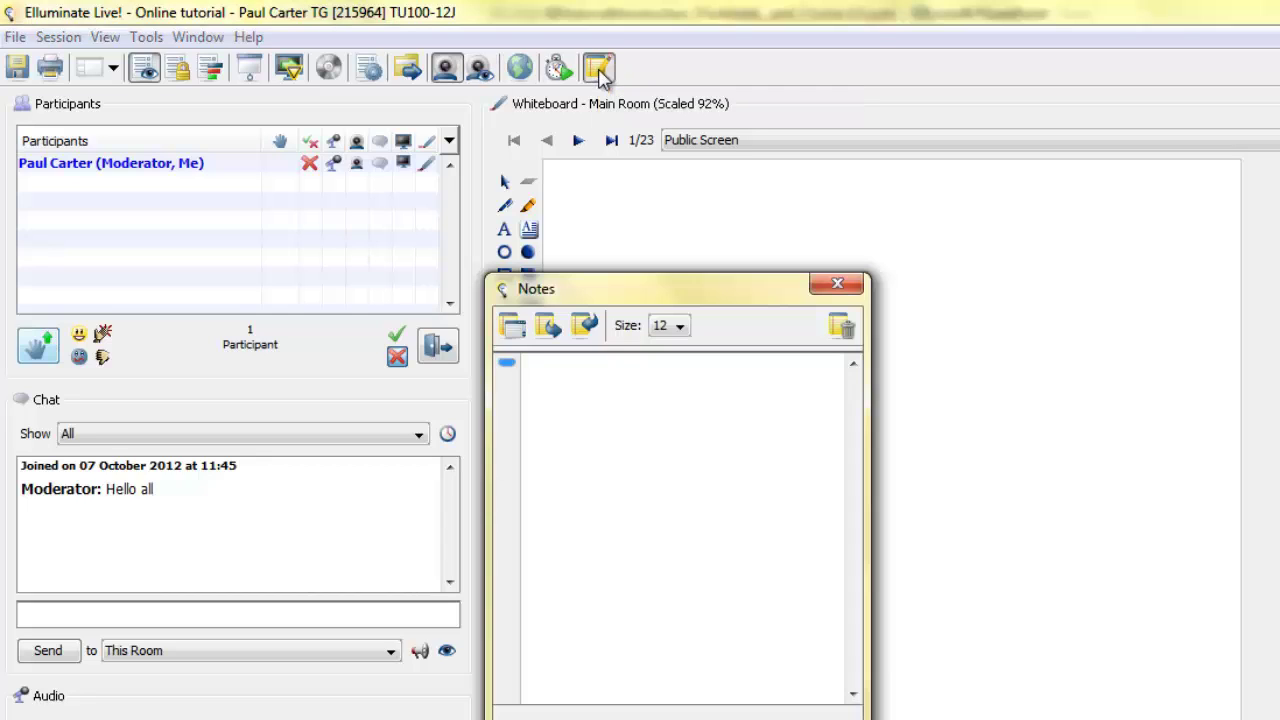
left_click(556, 413)
type("jhbjhbl:jb")
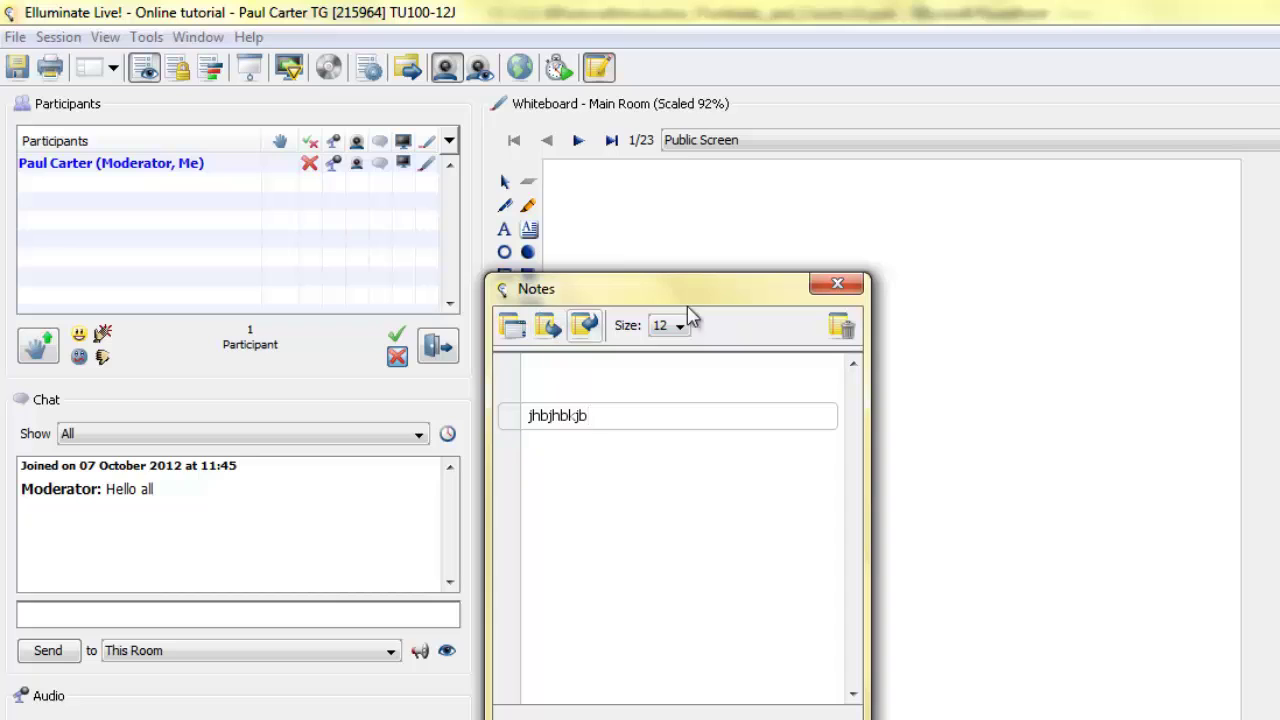
left_click(837, 287)
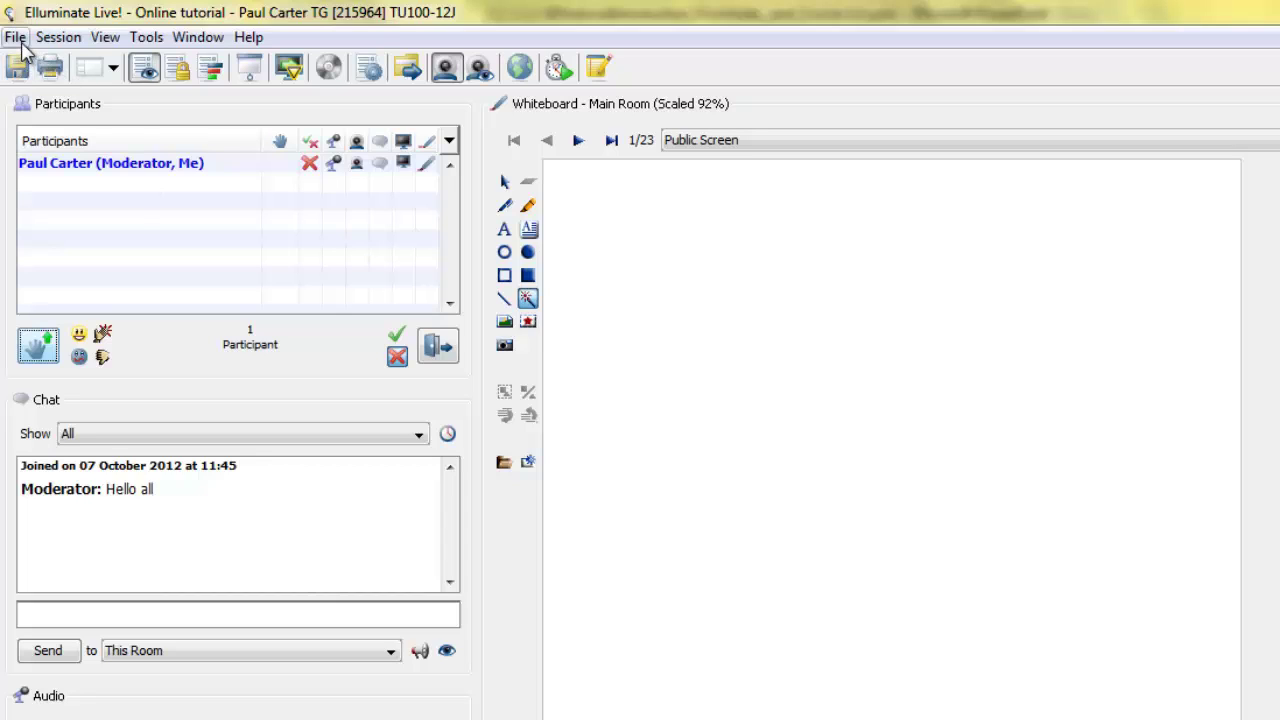
Examine the file types for saving the whiteboard's current screen group, choose Whiteboard PDF (*.pdf), and cancel the save.
left_click(19, 41)
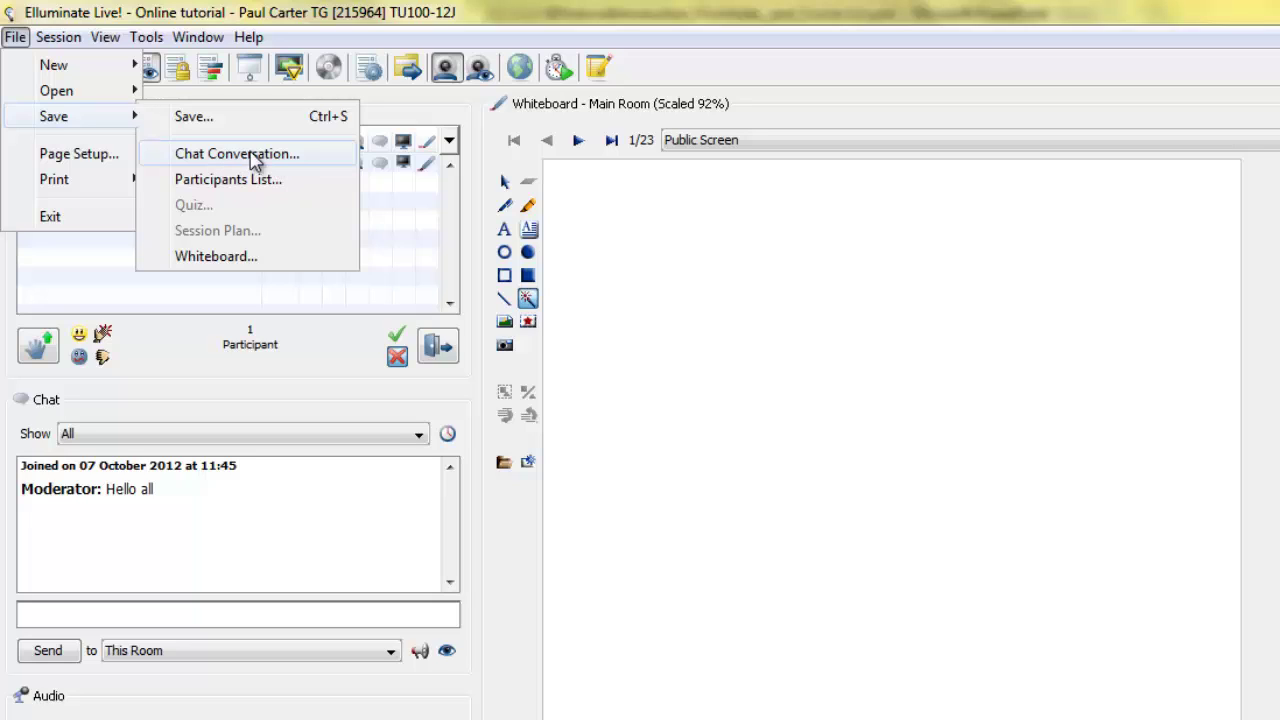
left_click(233, 259)
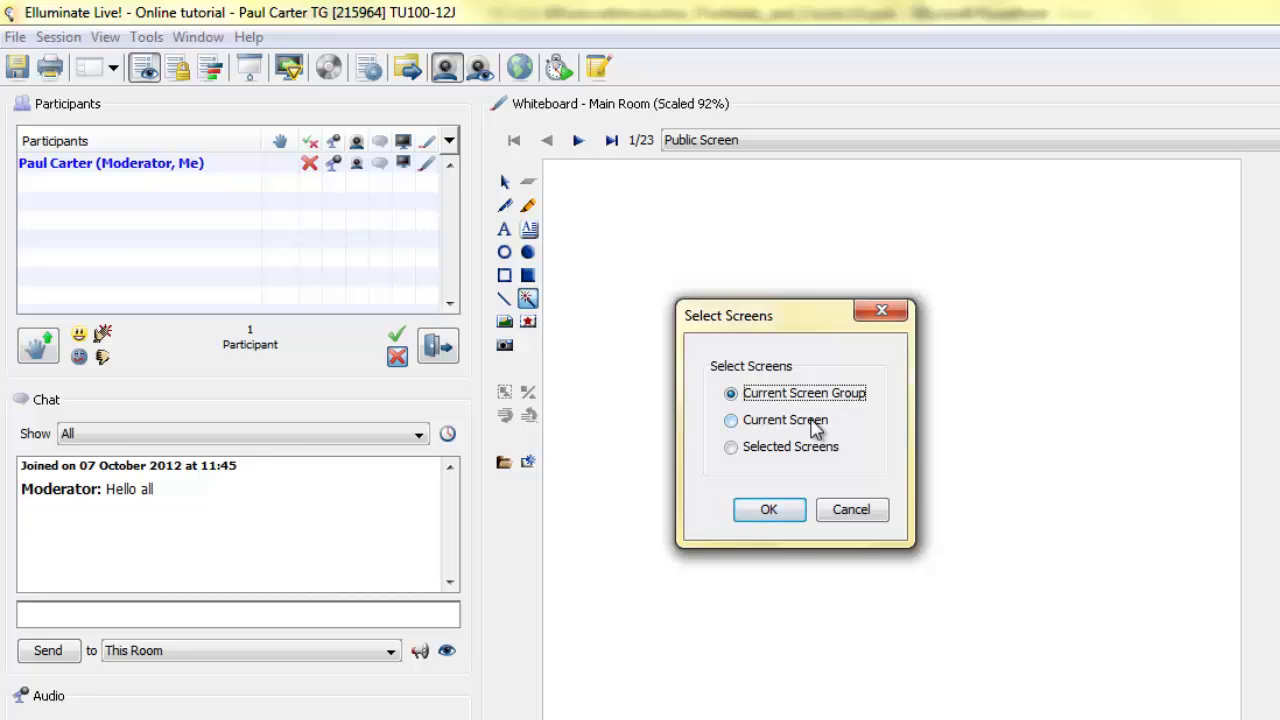
left_click(766, 511)
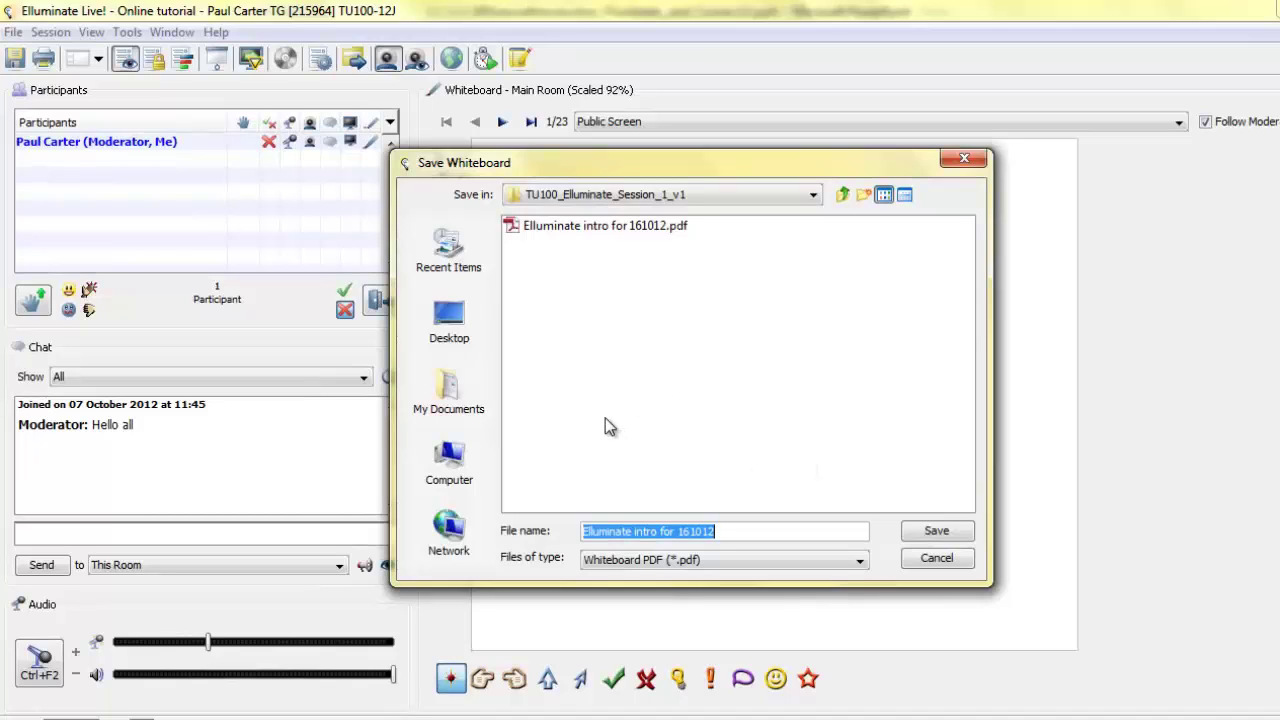
left_click(860, 561)
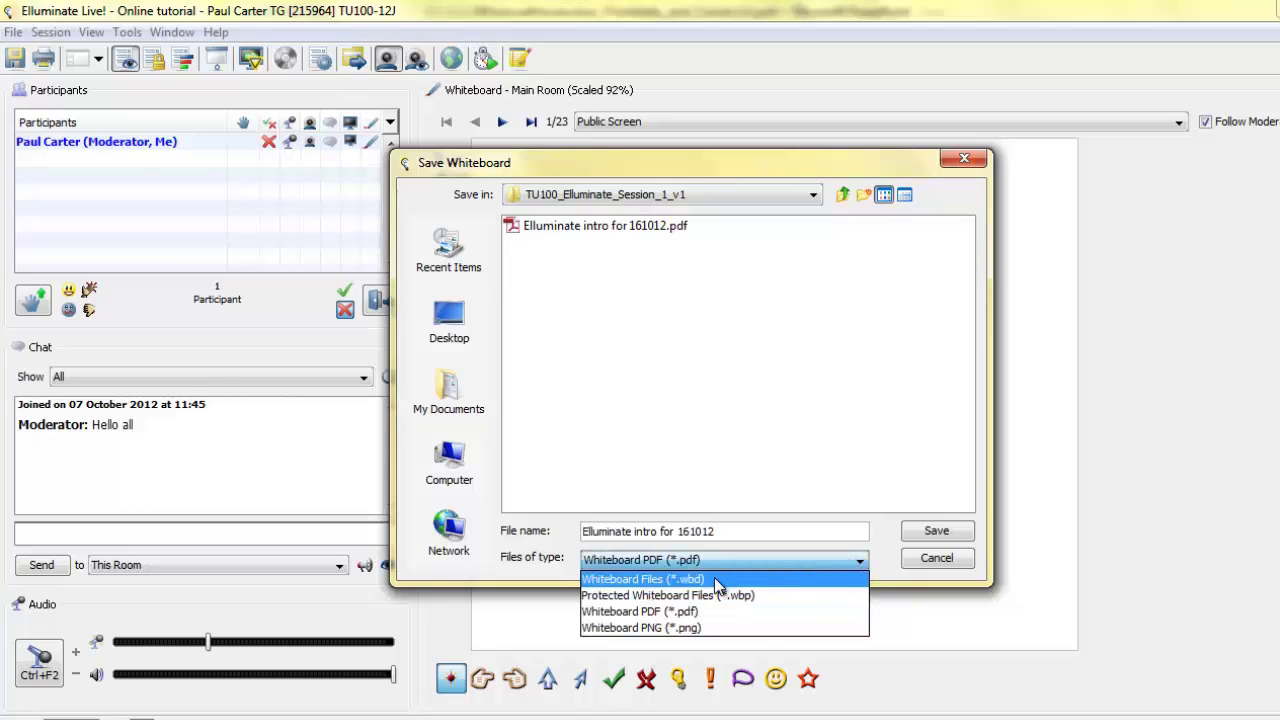
left_click(676, 612)
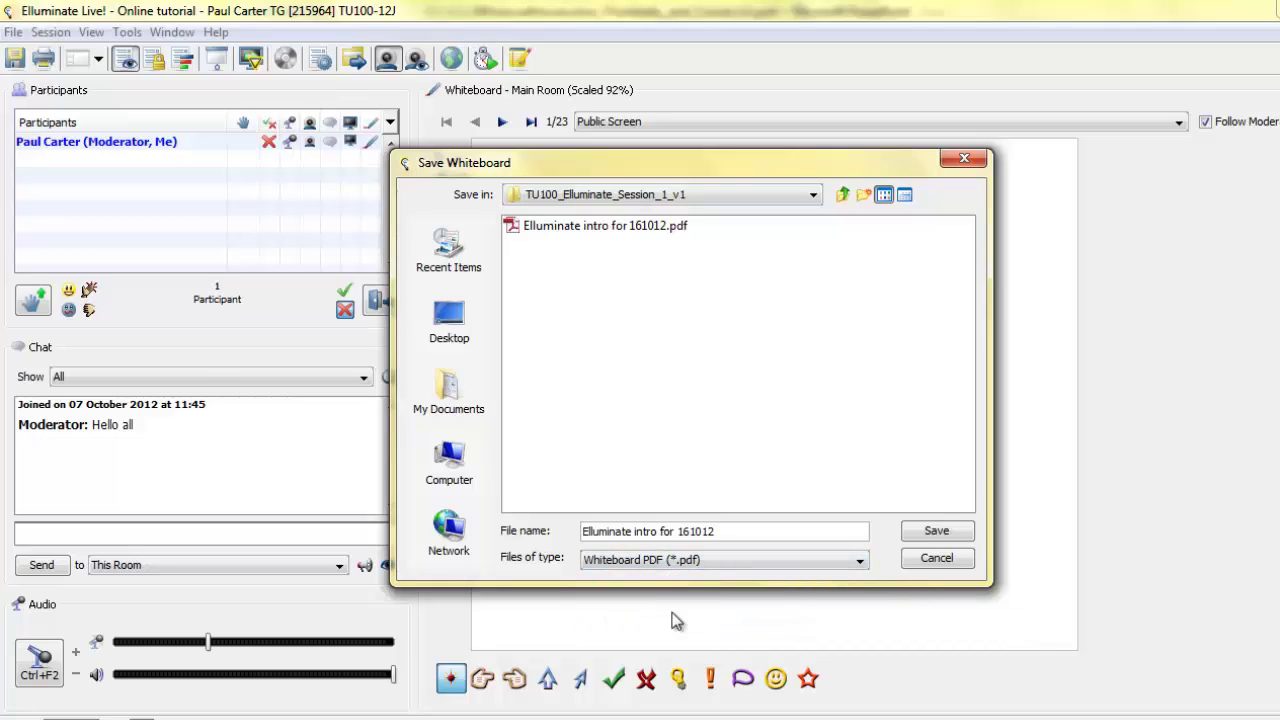
left_click(935, 558)
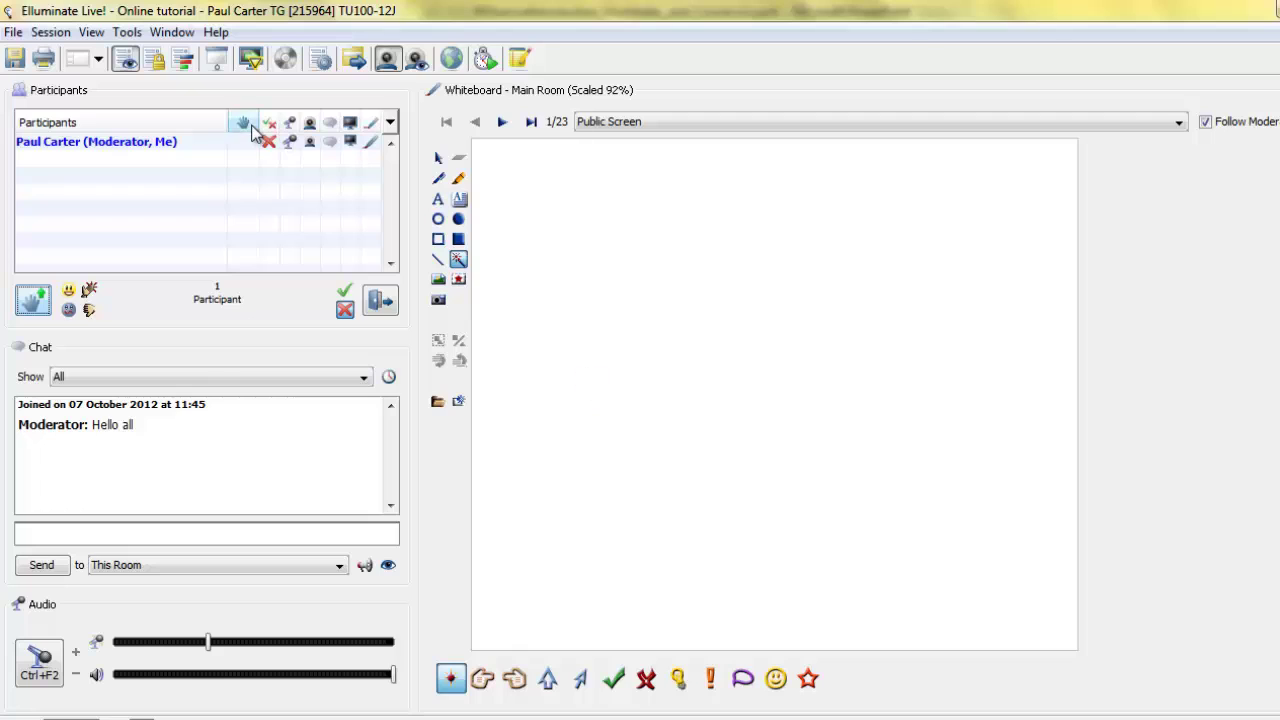
Look through the help options, including Participant Help, and the audio options among the tools.
left_click(216, 32)
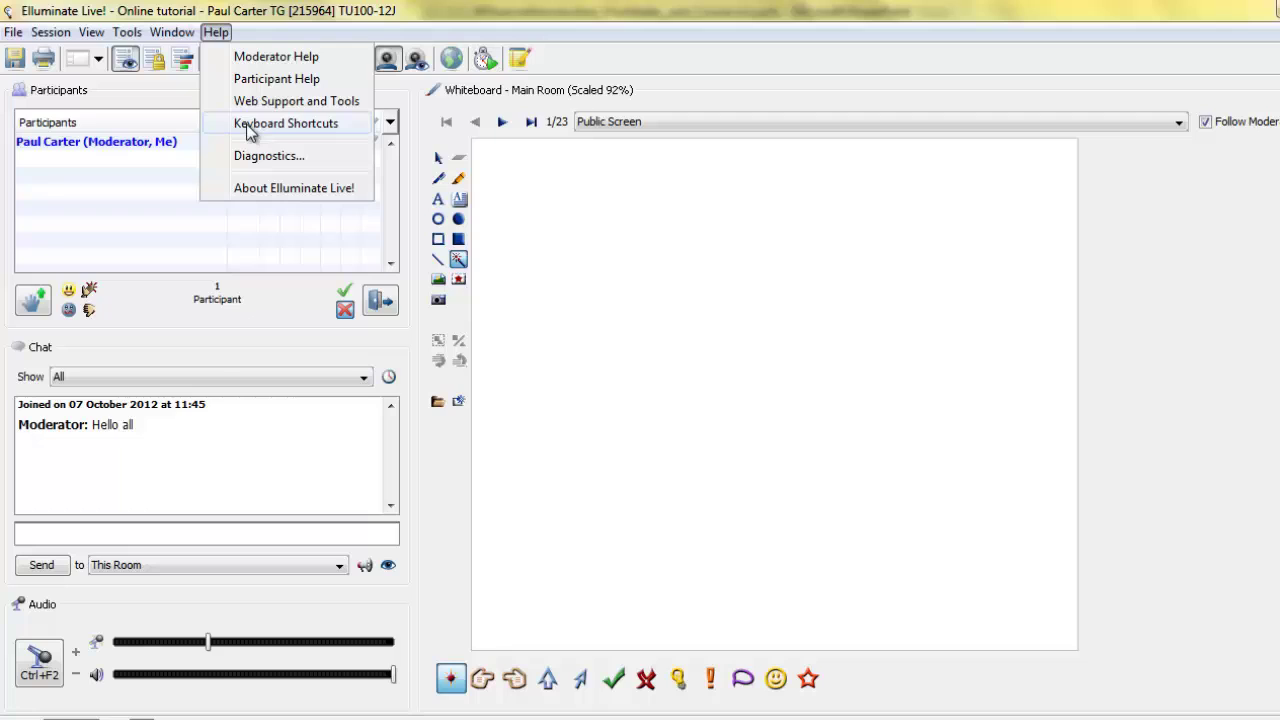
left_click(266, 78)
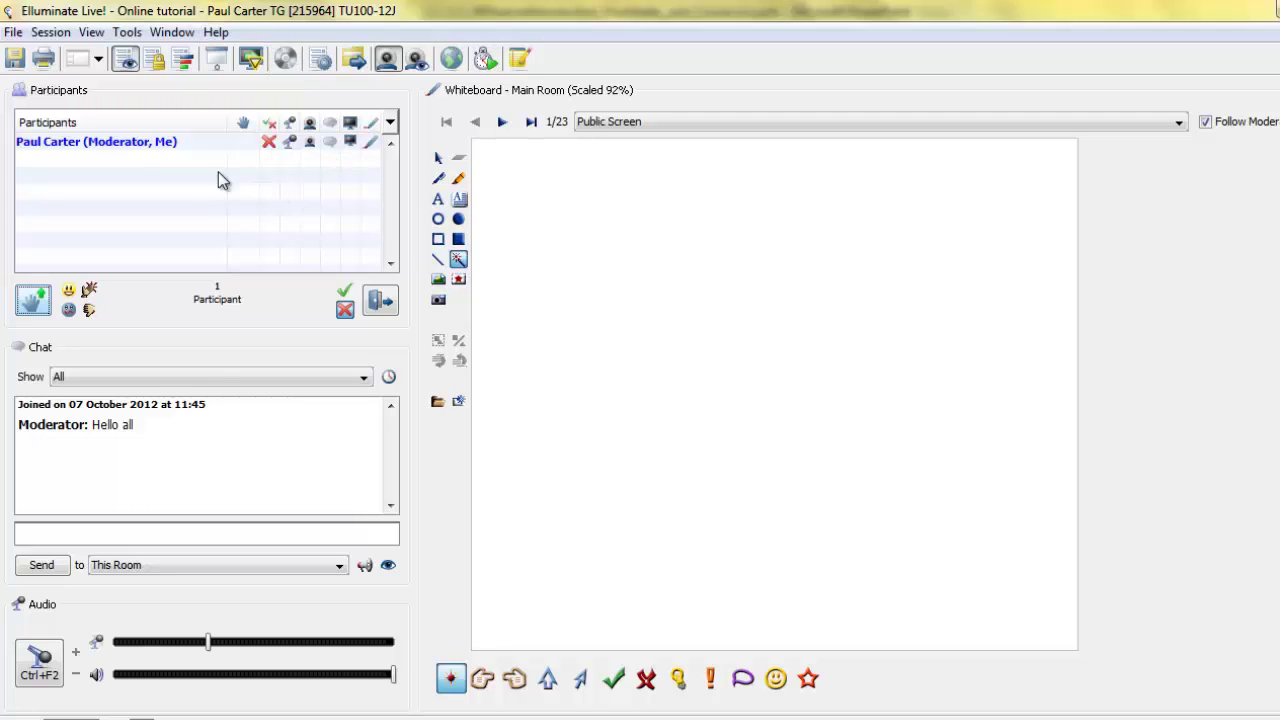
left_click(126, 33)
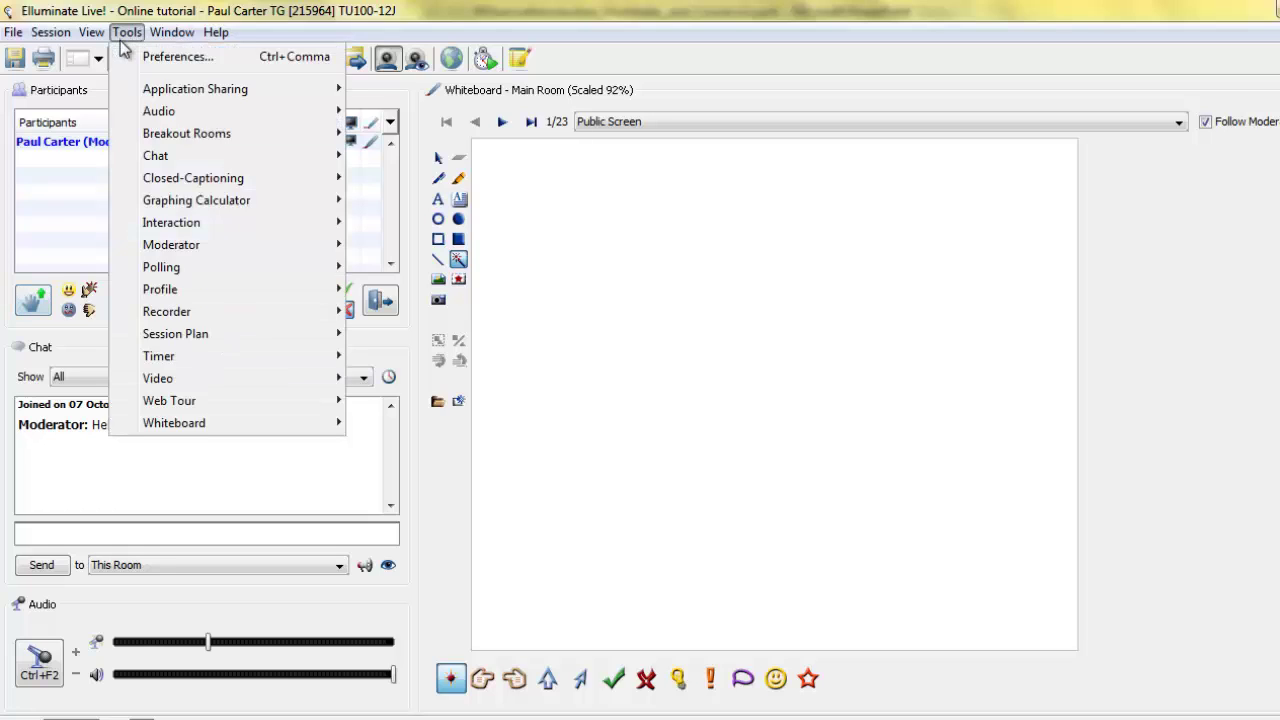
mouse_move(185, 115)
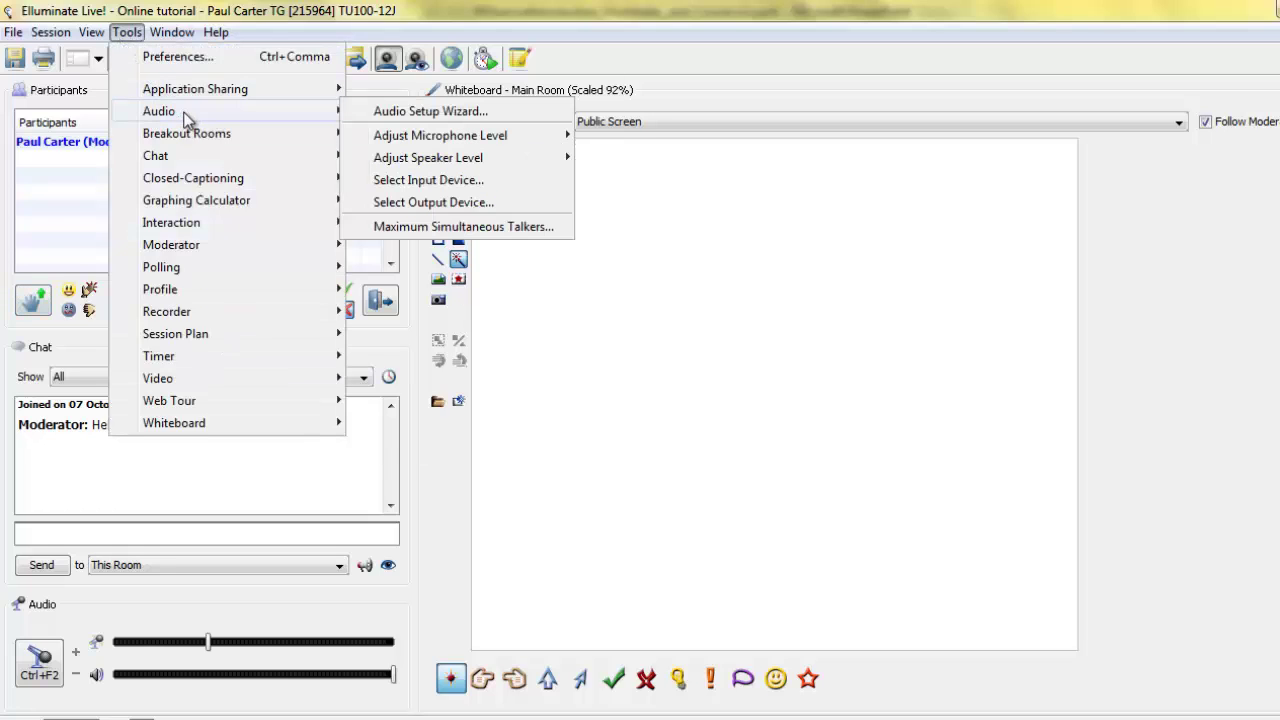